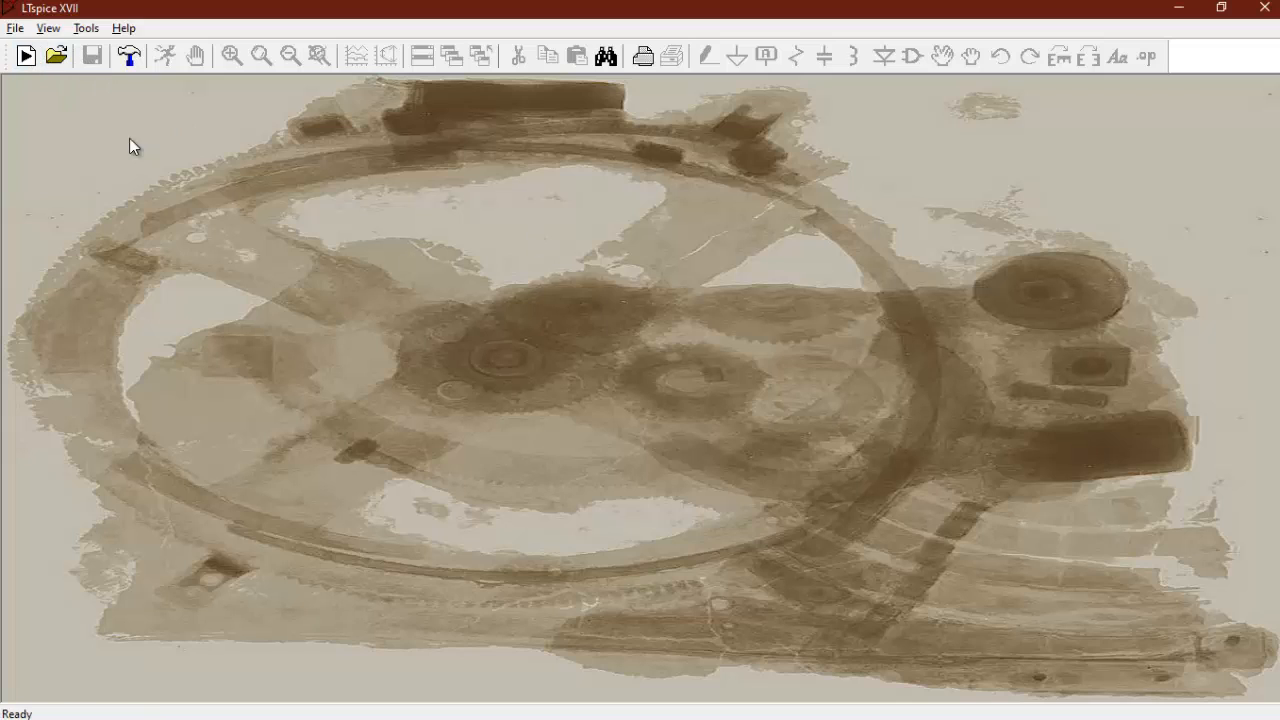
Create a new blank schematic and place one voltage source on it
{"action": "left_click", "coordinate": [26, 57]}
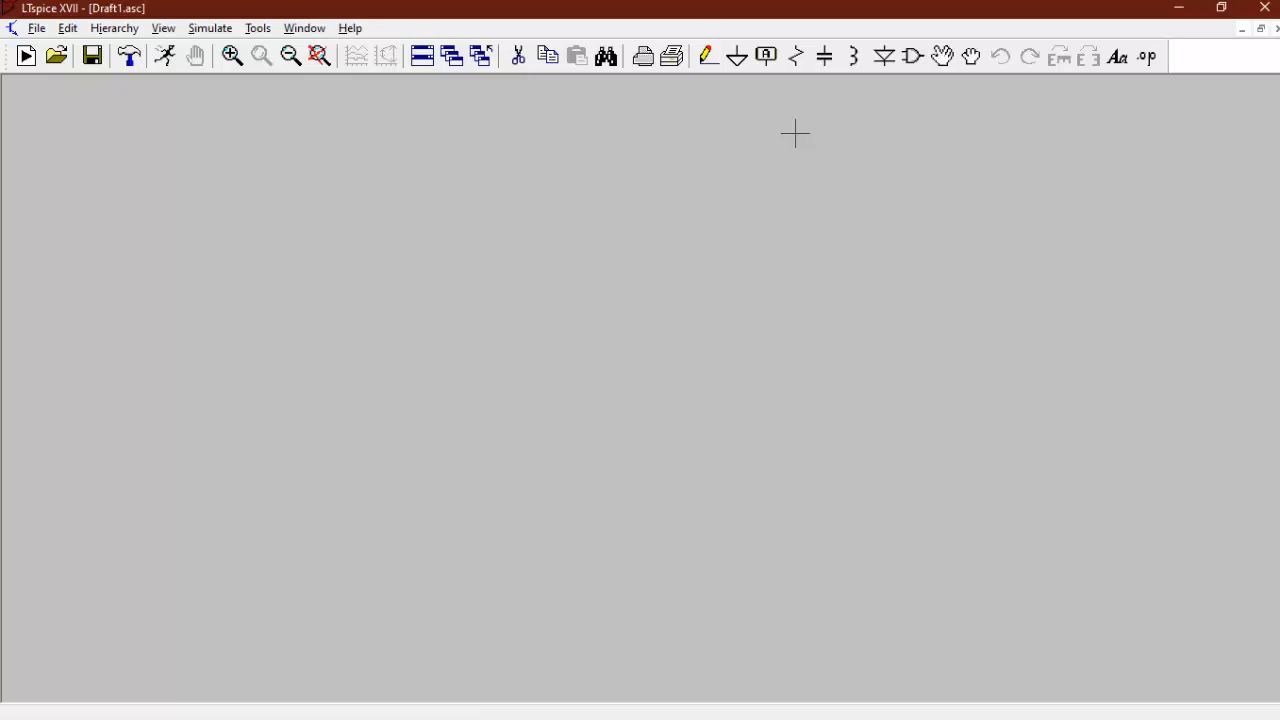
{"action": "left_click", "coordinate": [914, 57]}
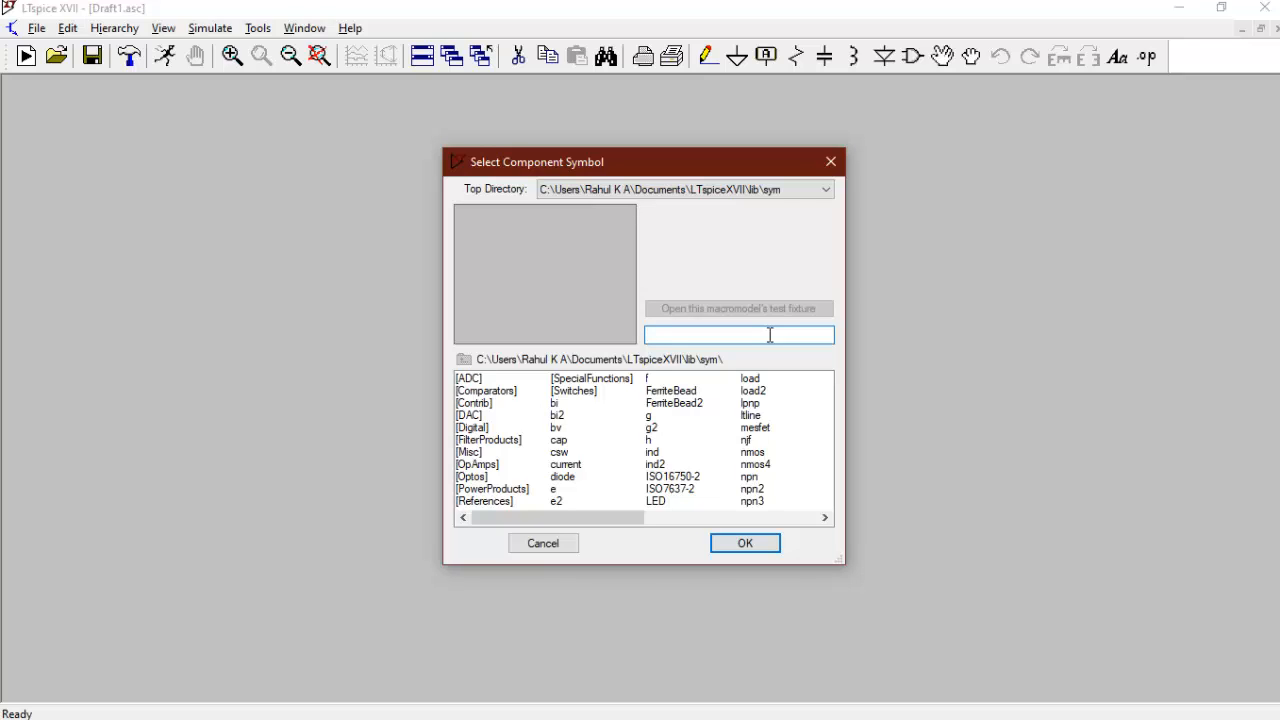
{"action": "type", "text": "vol"}
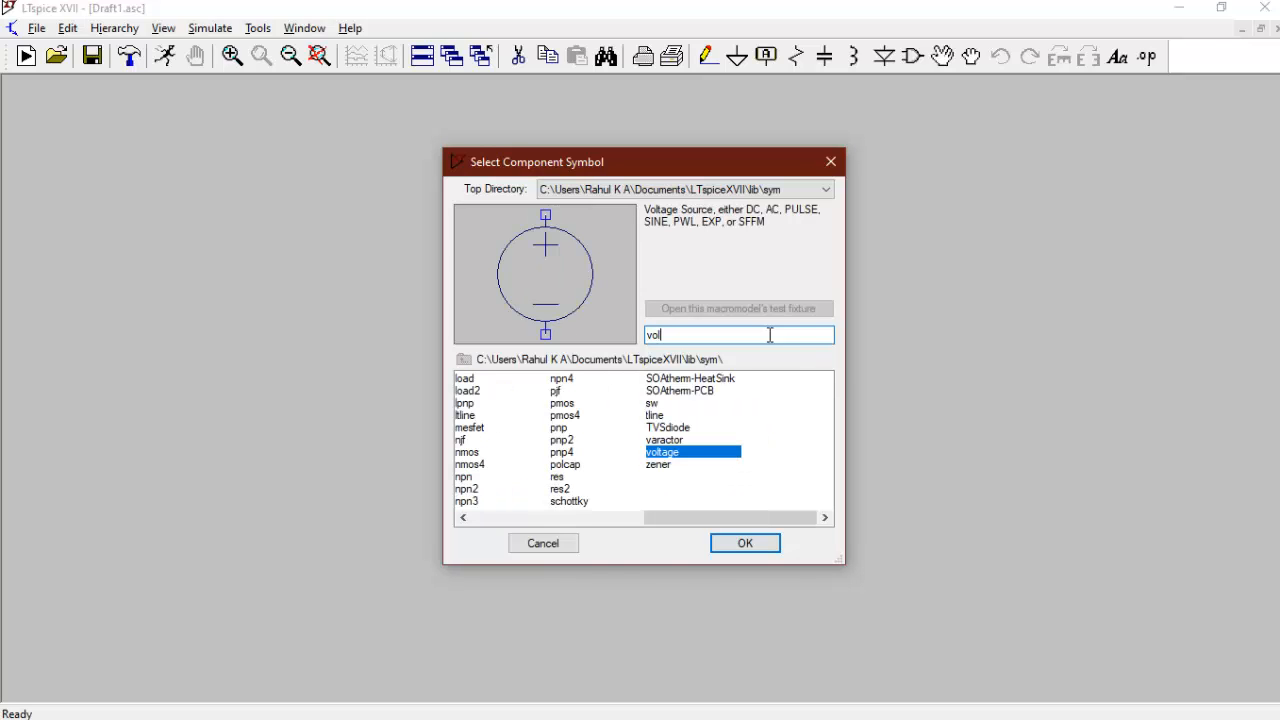
{"action": "key", "text": "Return"}
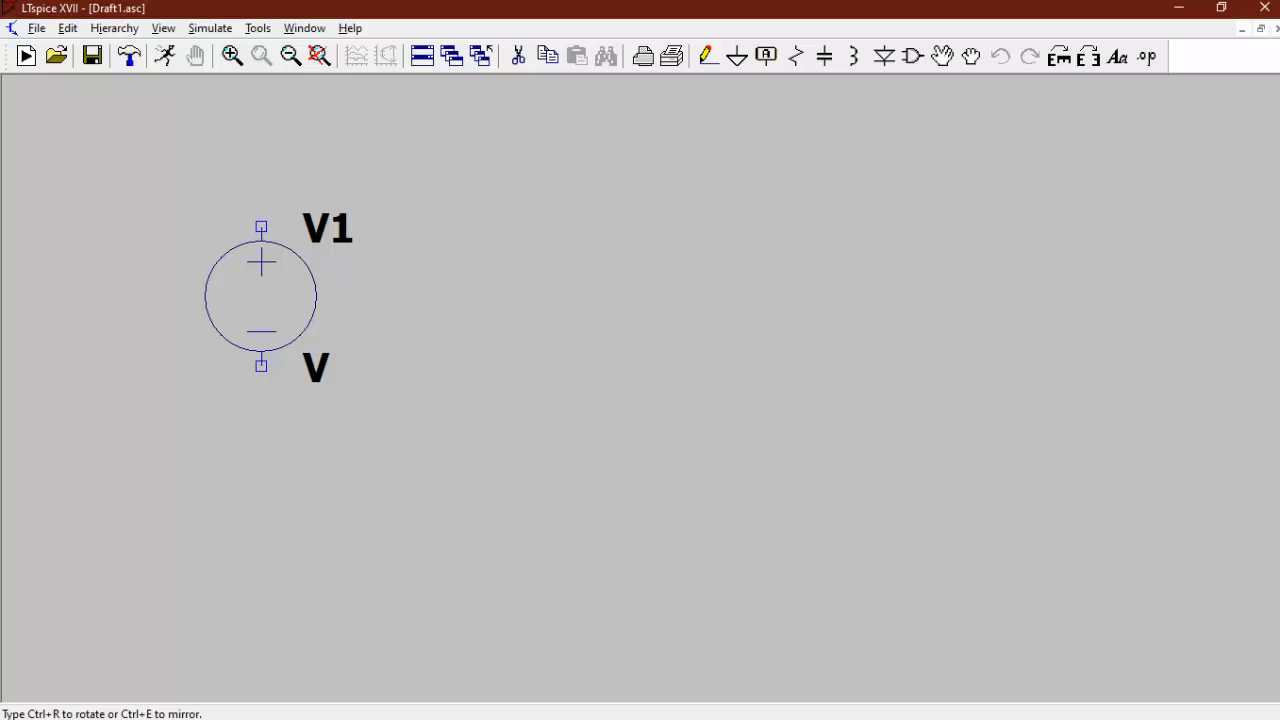
{"action": "scroll", "coordinate": [260, 295], "scroll_direction": "down", "scroll_amount": 4}
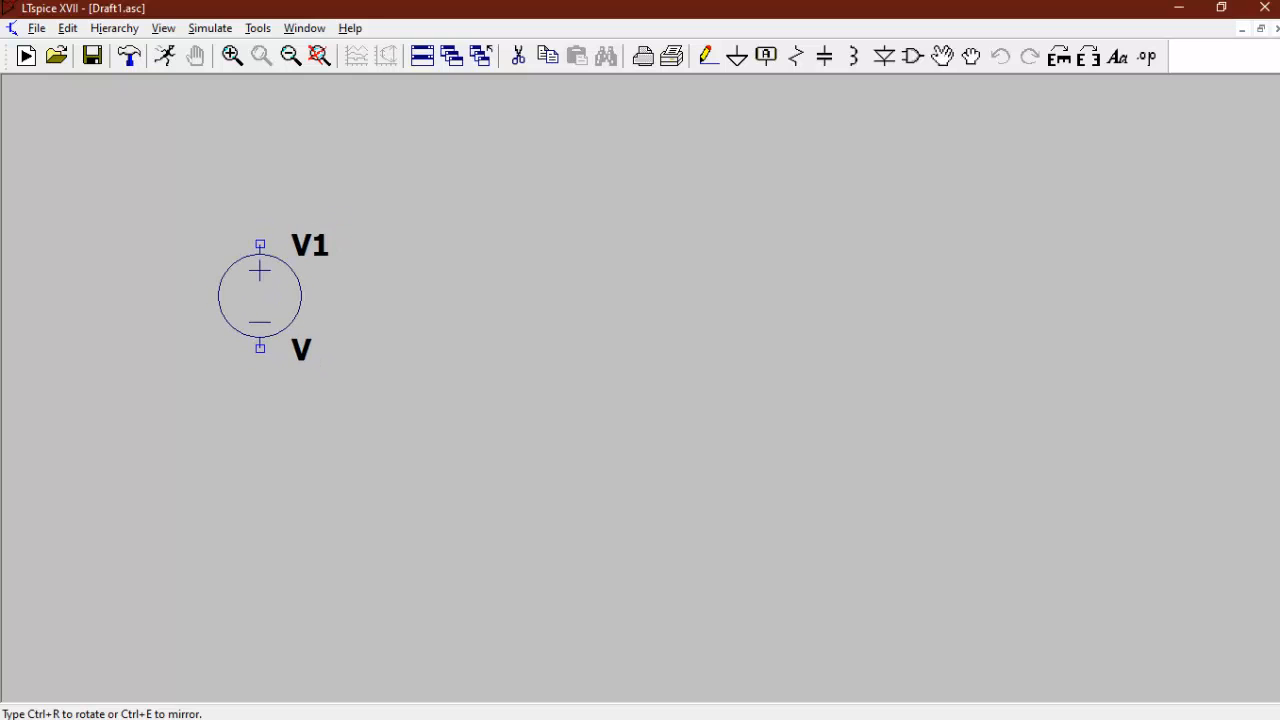
{"action": "left_click", "coordinate": [260, 295]}
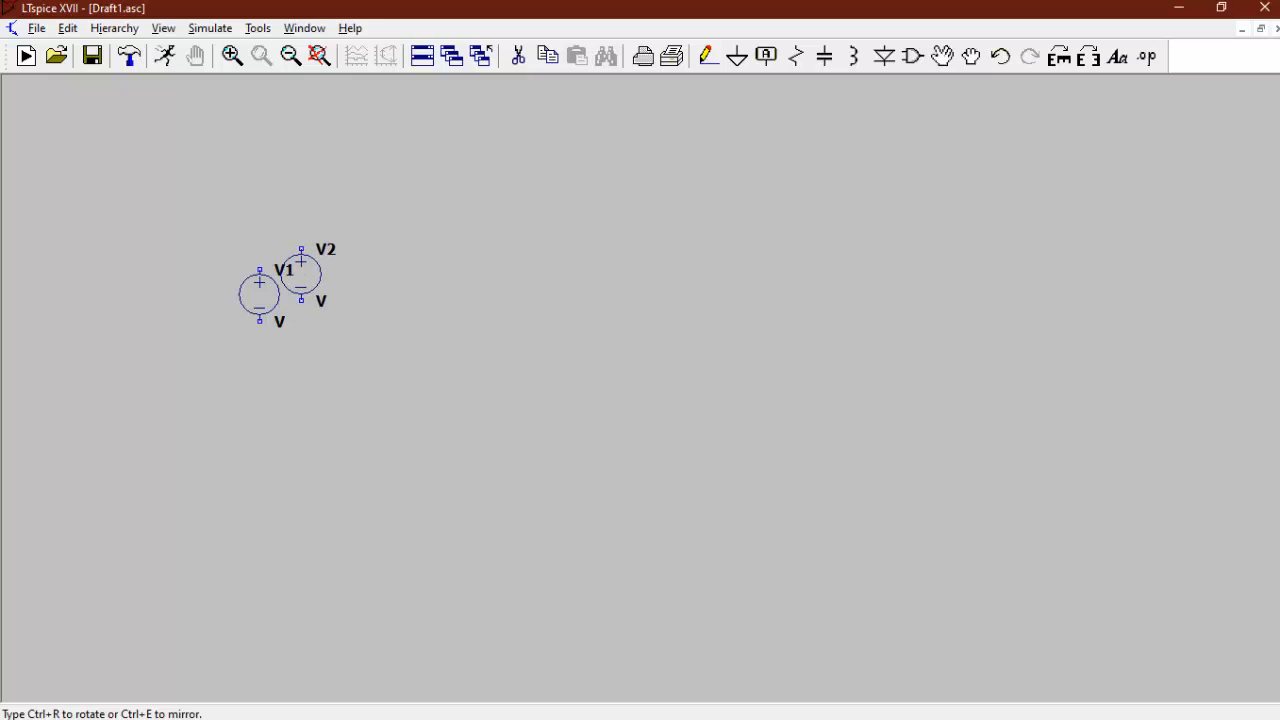
{"action": "key", "text": "Escape"}
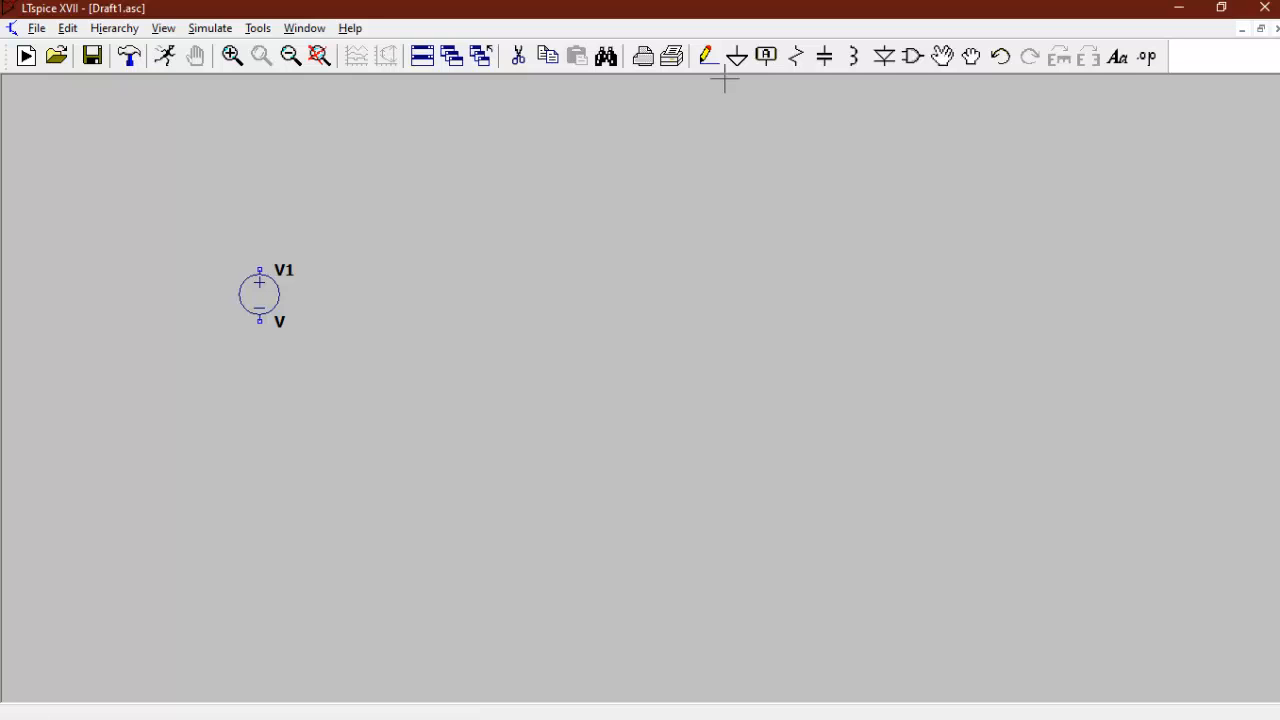
Place a resistor beside the voltage source and wire the source's positive terminal to the resistor's upper end
{"action": "left_click", "coordinate": [797, 58]}
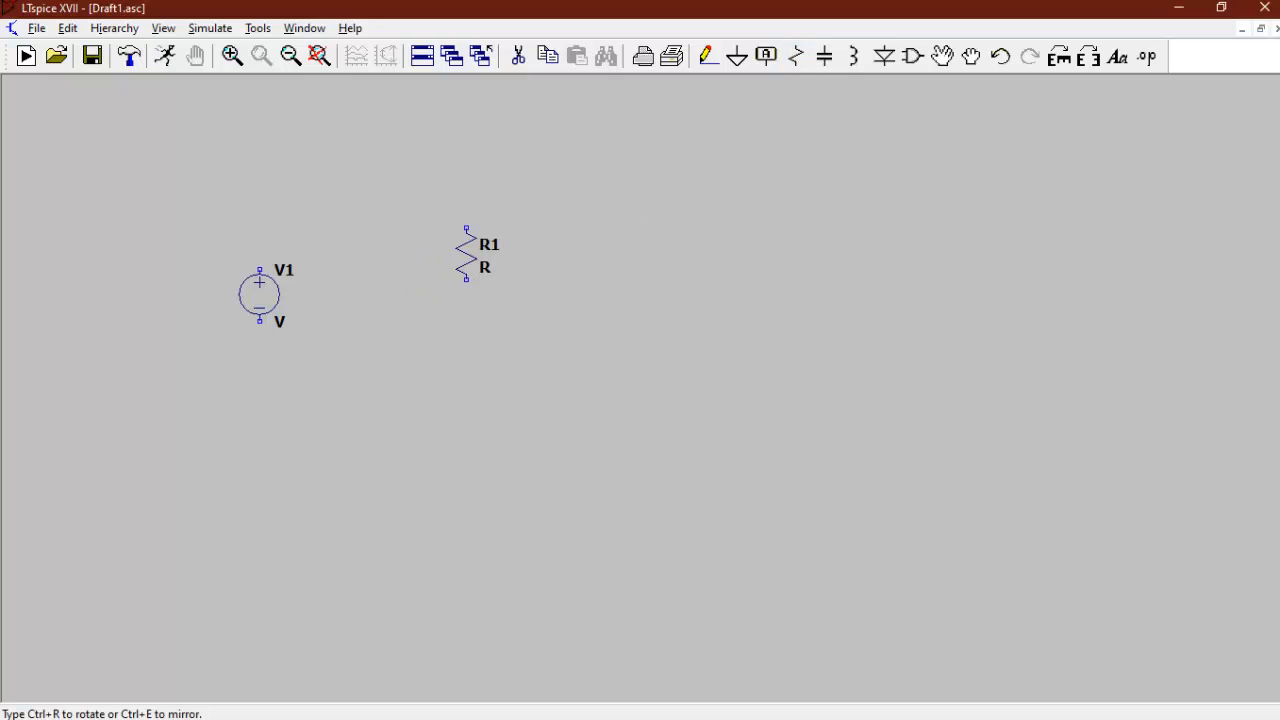
{"action": "left_click", "coordinate": [481, 262]}
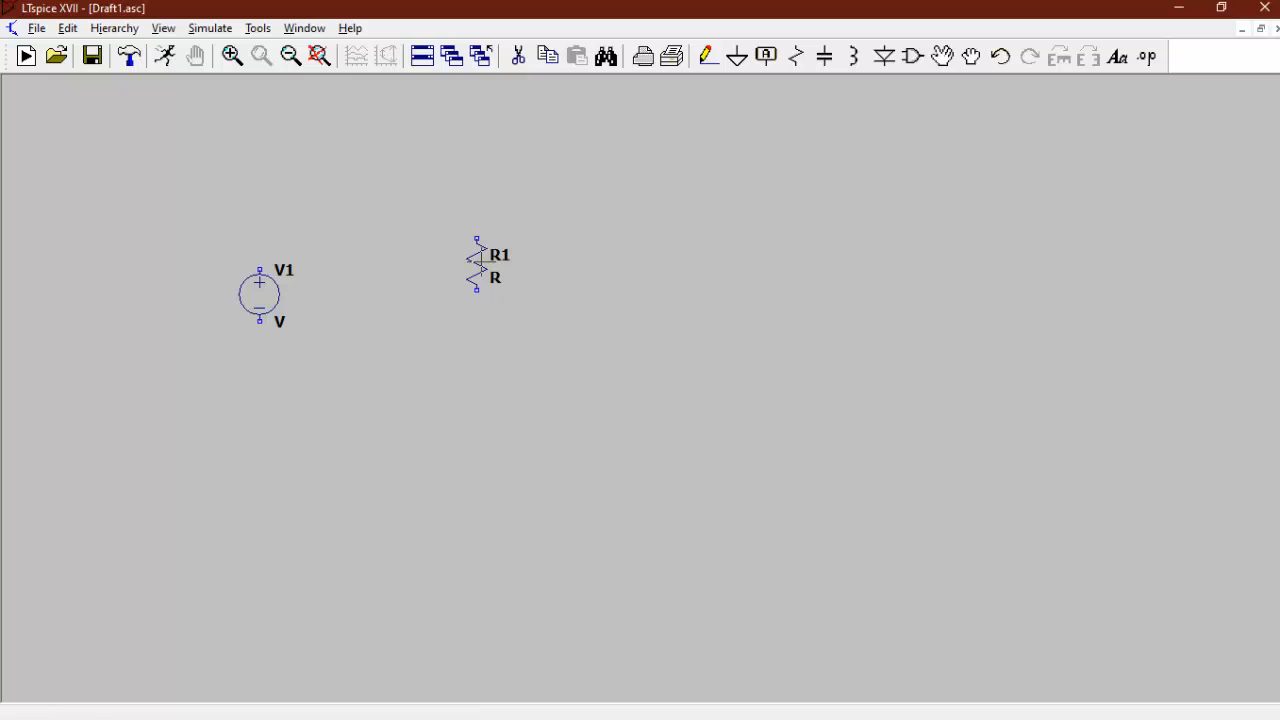
{"action": "left_click_drag", "start_coordinate": [476, 266], "coordinate": [511, 268]}
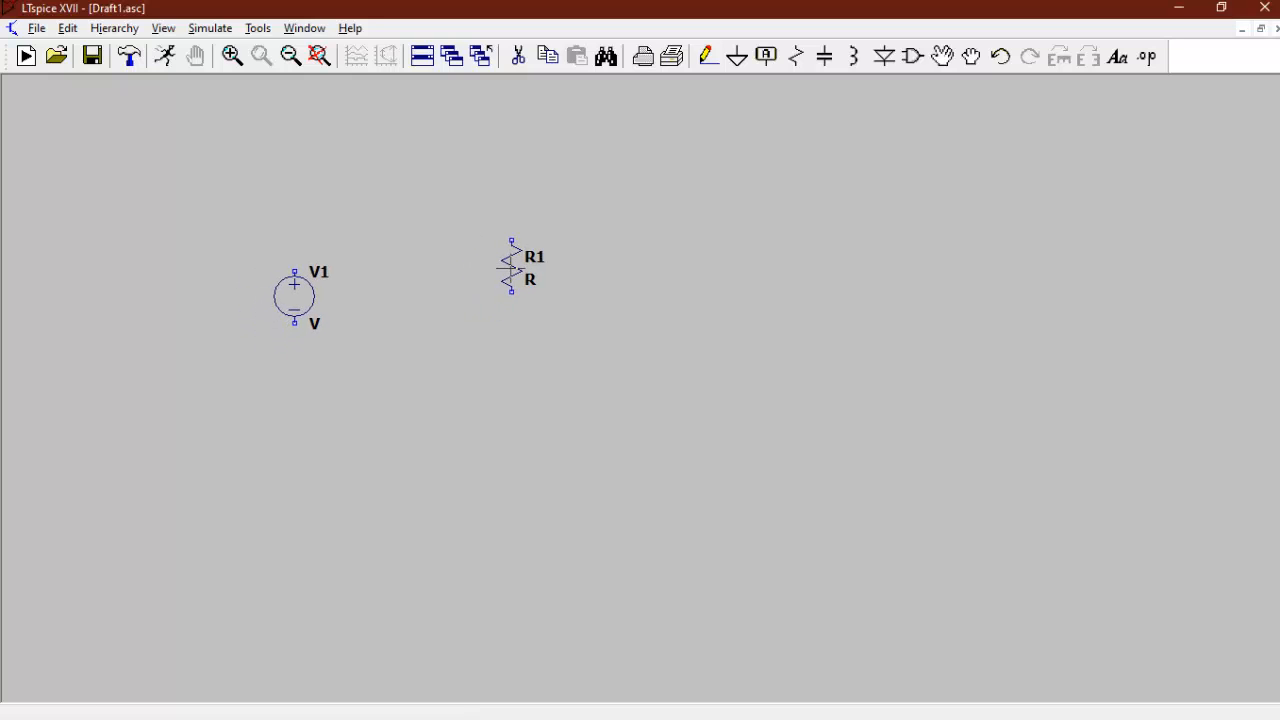
{"action": "left_click", "coordinate": [709, 60]}
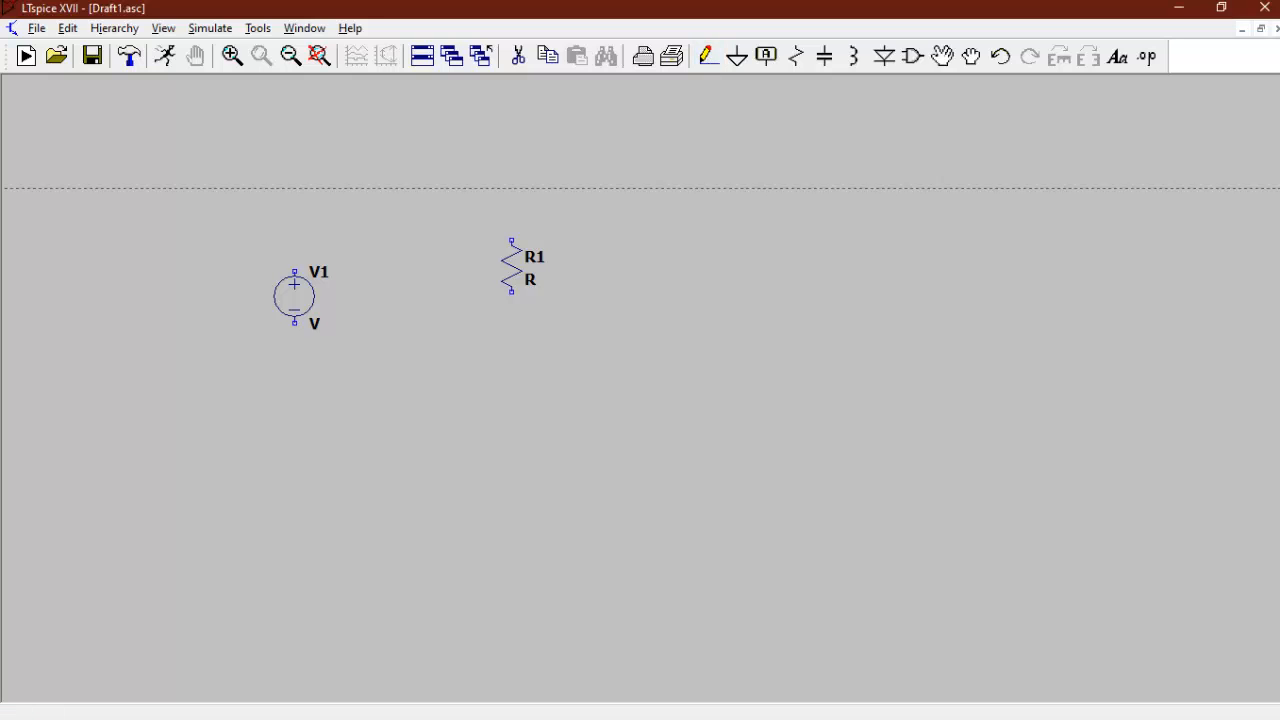
{"action": "left_click", "coordinate": [294, 271]}
{"action": "left_click", "coordinate": [294, 219]}
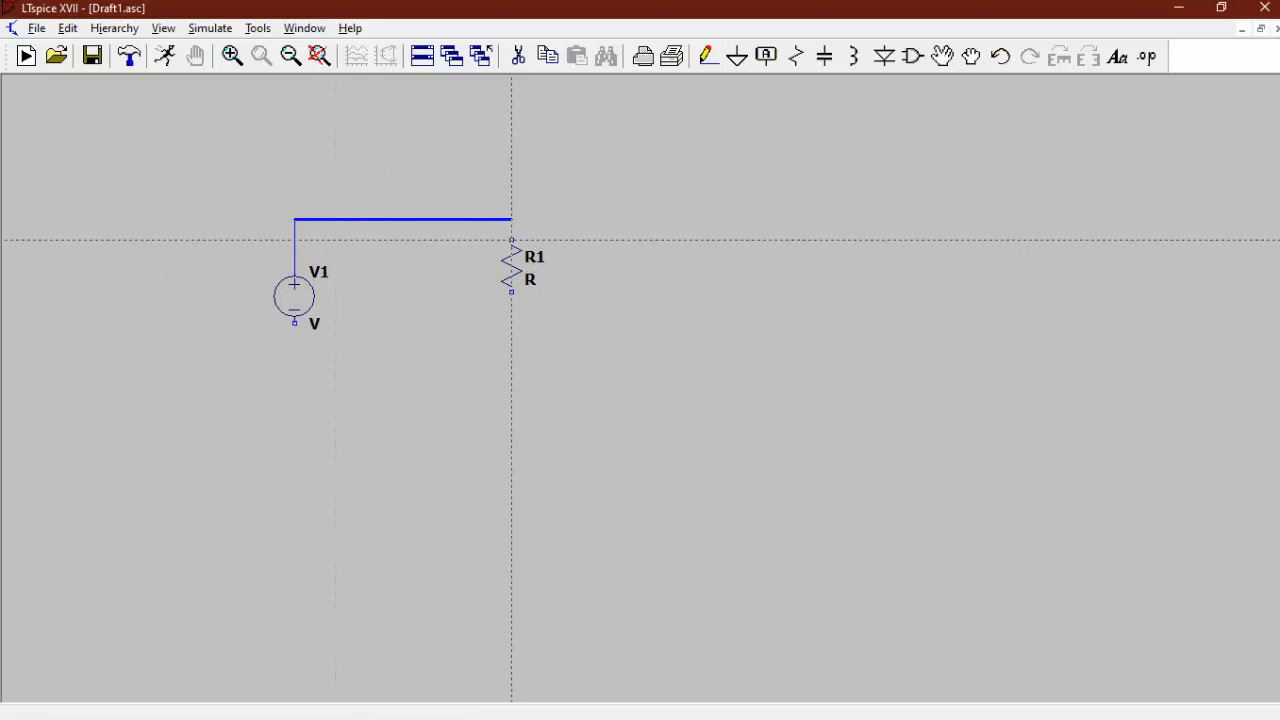
{"action": "left_click", "coordinate": [511, 240]}
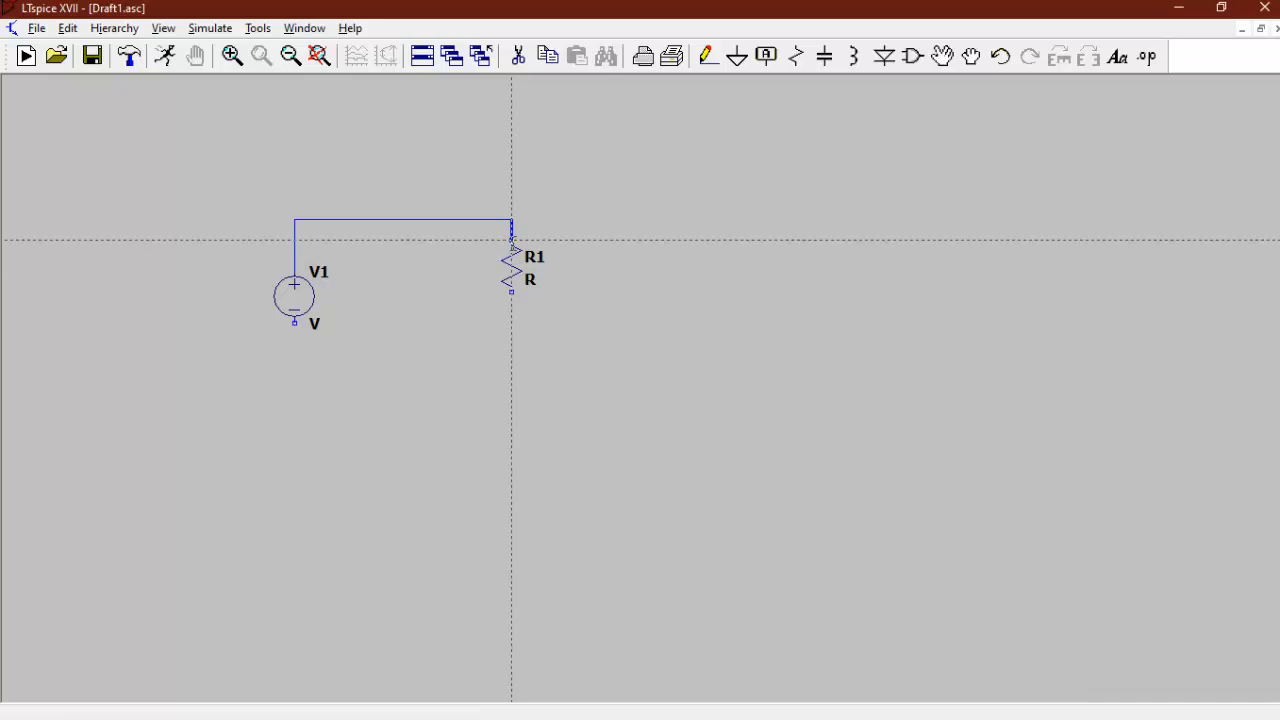
{"action": "left_click", "coordinate": [511, 240]}
Open the example schematic 1339.asc from the LTspiceXVII examples\jigs folder
{"action": "left_click", "coordinate": [57, 67]}
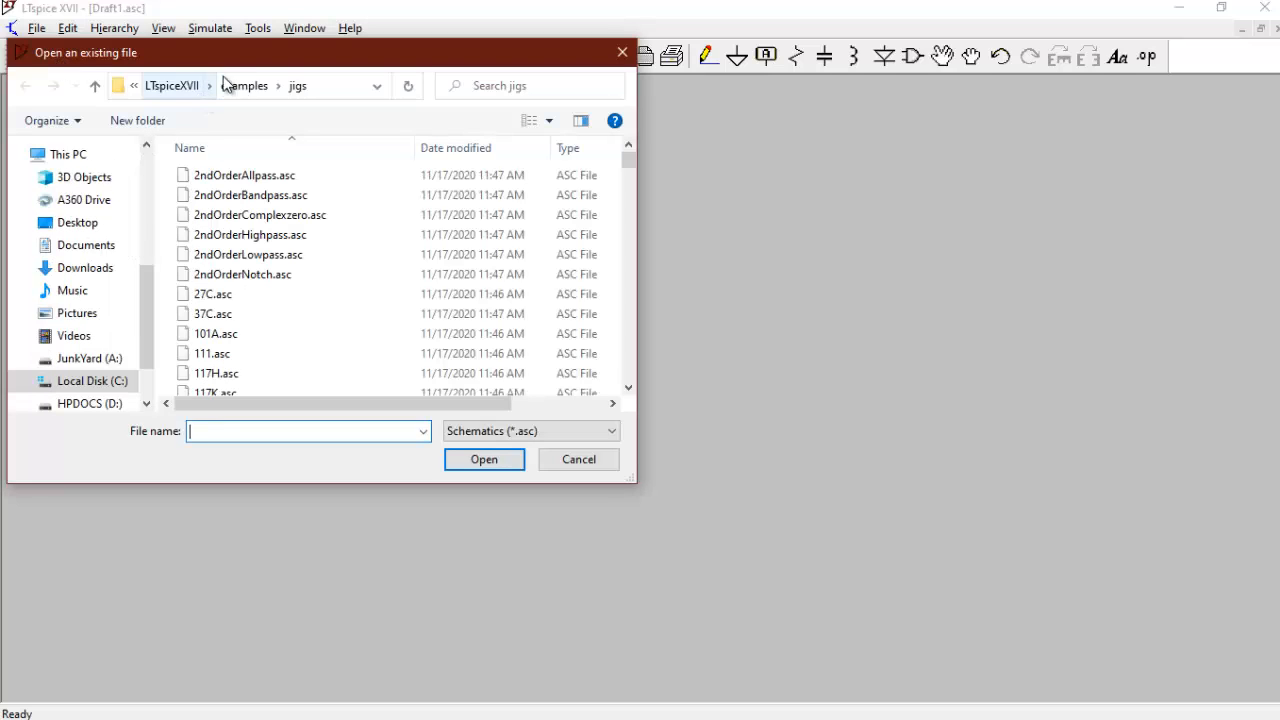
{"action": "left_click", "coordinate": [186, 86]}
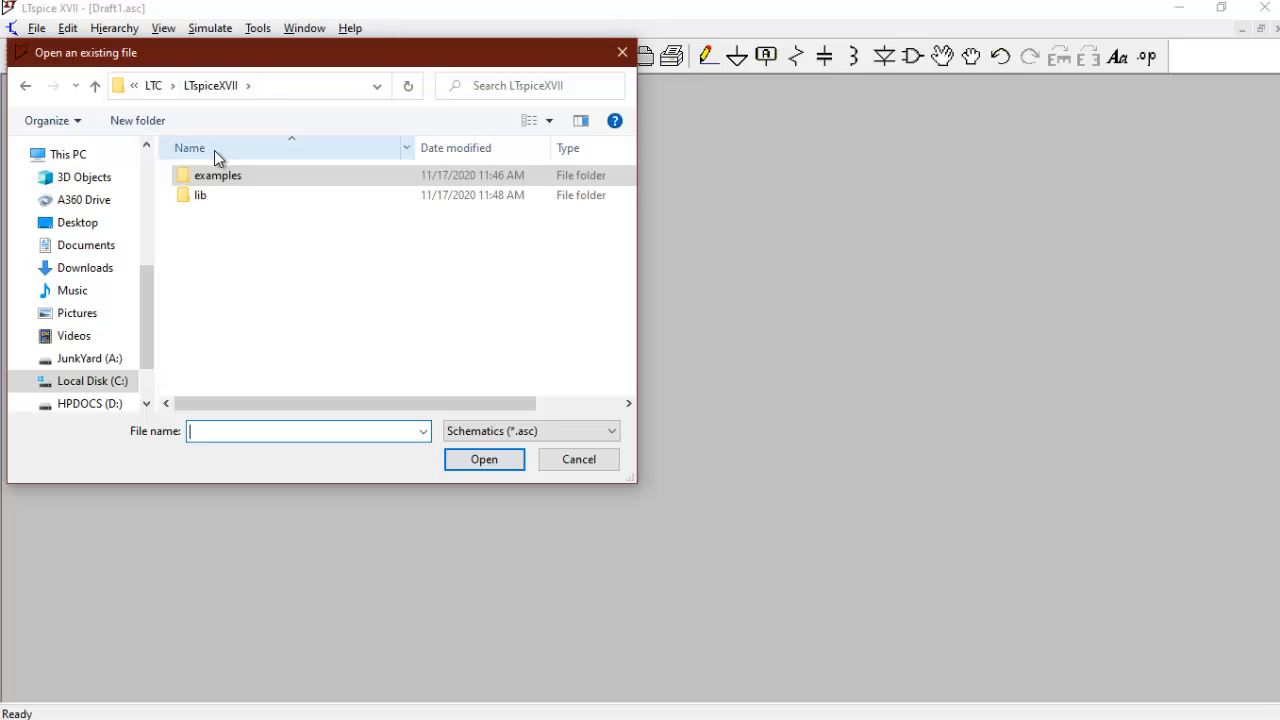
{"action": "double_click", "coordinate": [216, 174]}
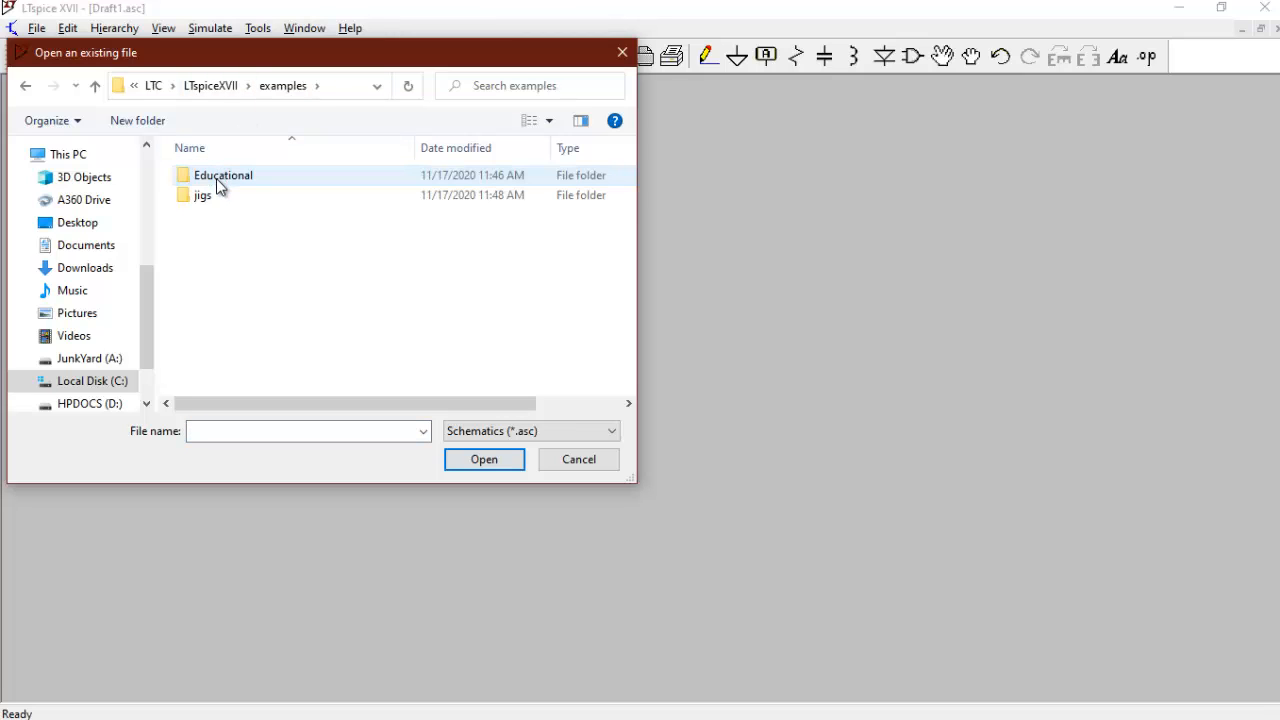
{"action": "double_click", "coordinate": [226, 198]}
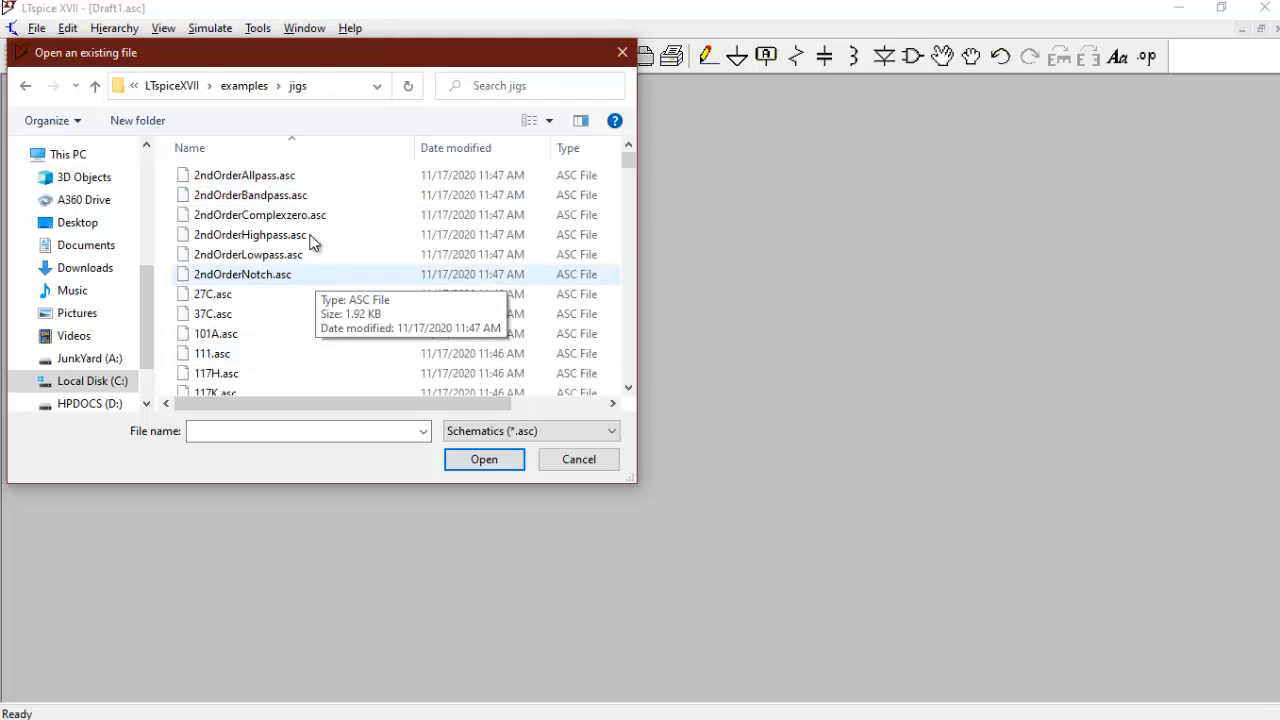
{"action": "scroll", "coordinate": [310, 230], "scroll_direction": "down", "scroll_amount": 2}
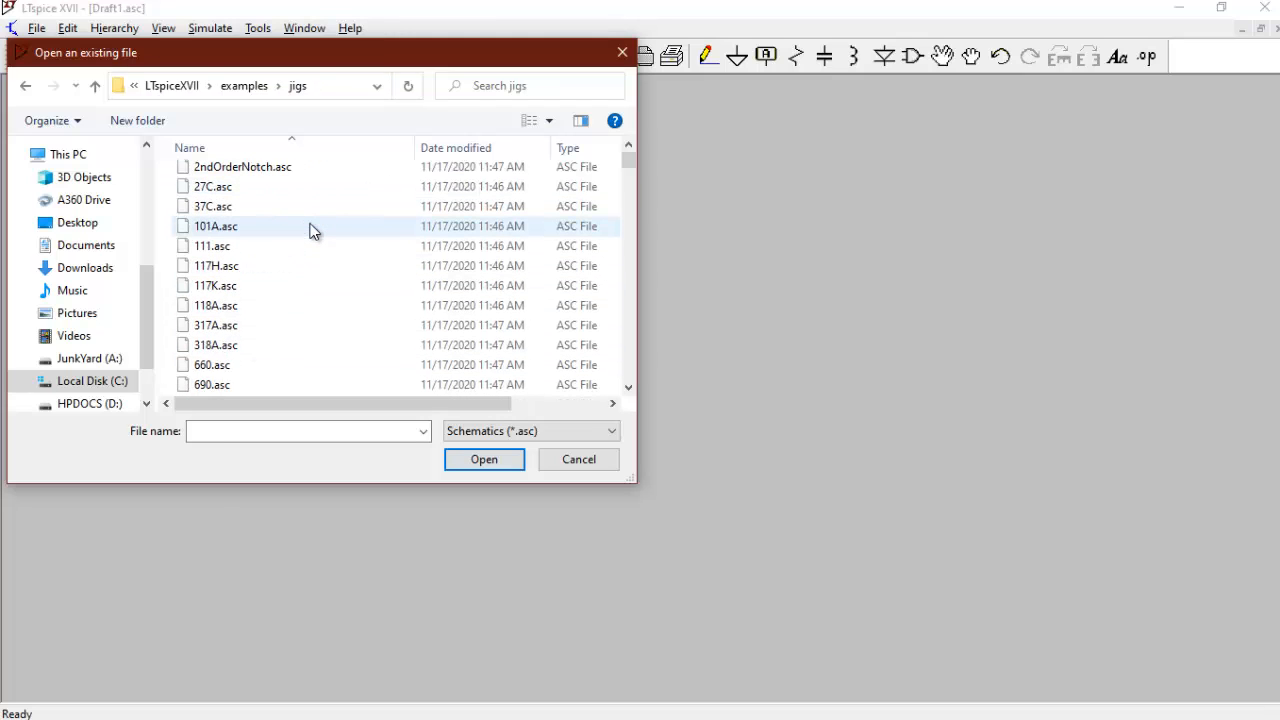
{"action": "left_click", "coordinate": [295, 431]}
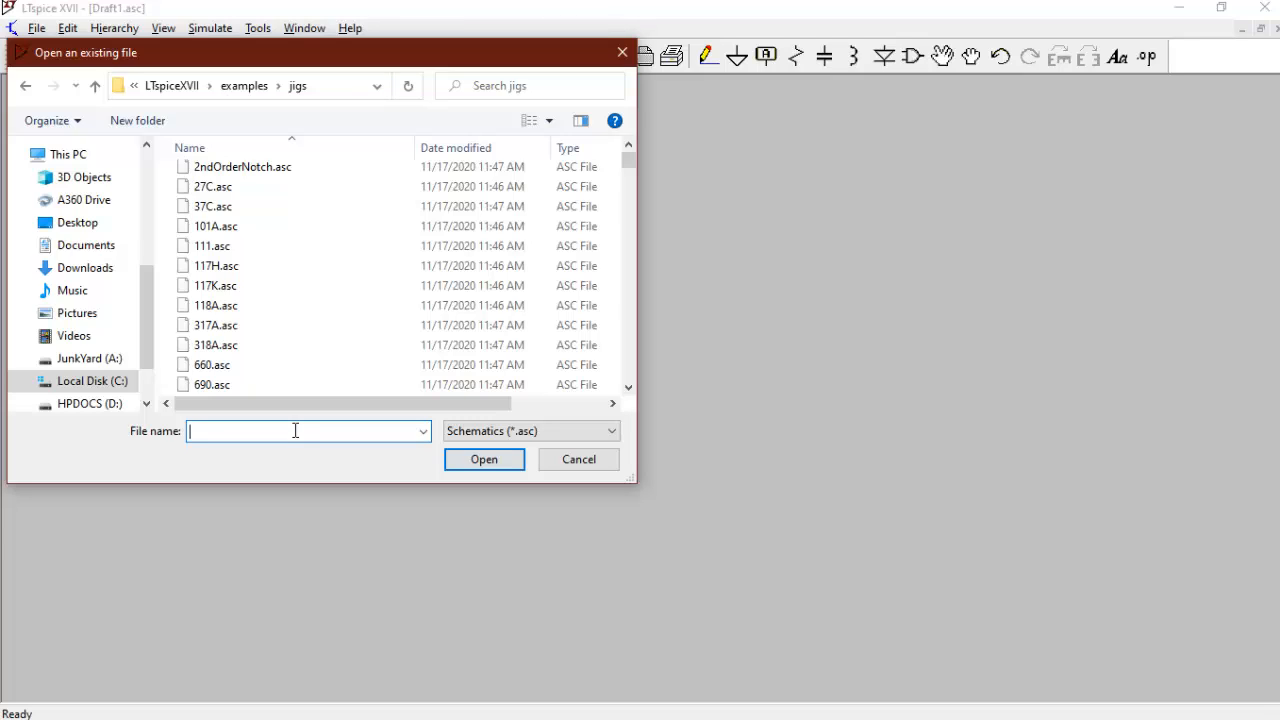
{"action": "type", "text": "133"}
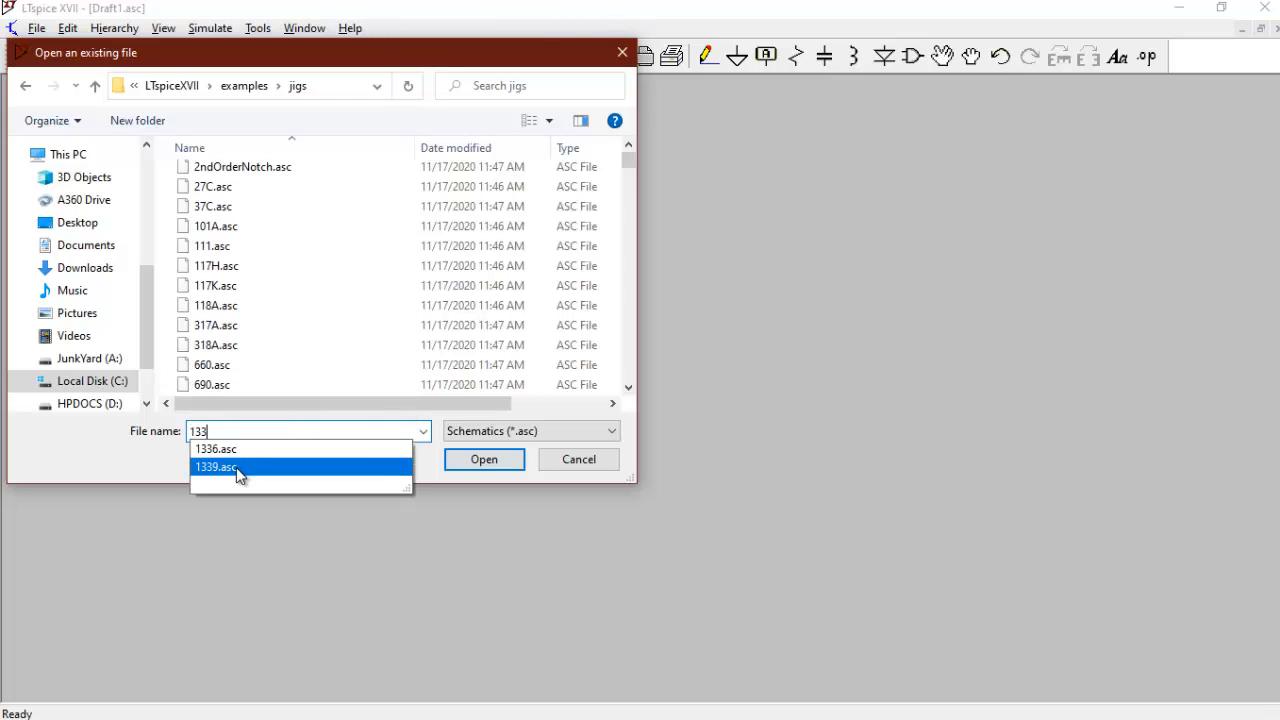
{"action": "left_click", "coordinate": [236, 467]}
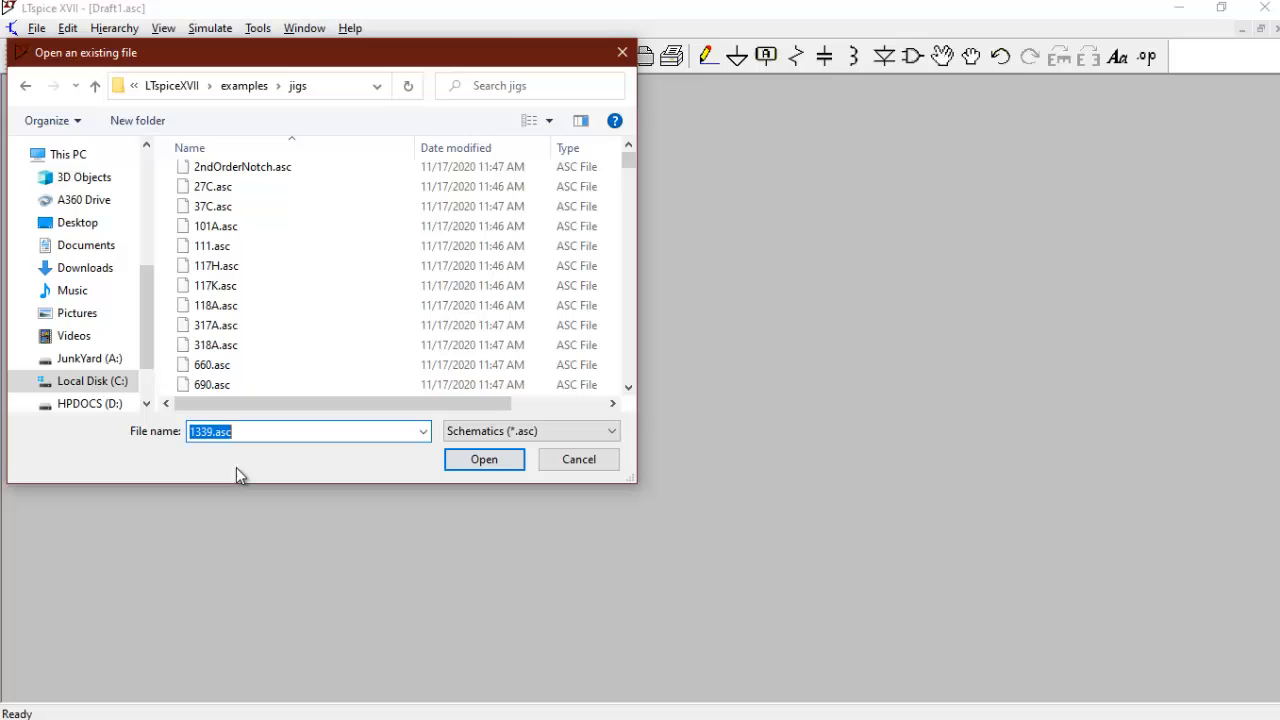
{"action": "left_click", "coordinate": [452, 461]}
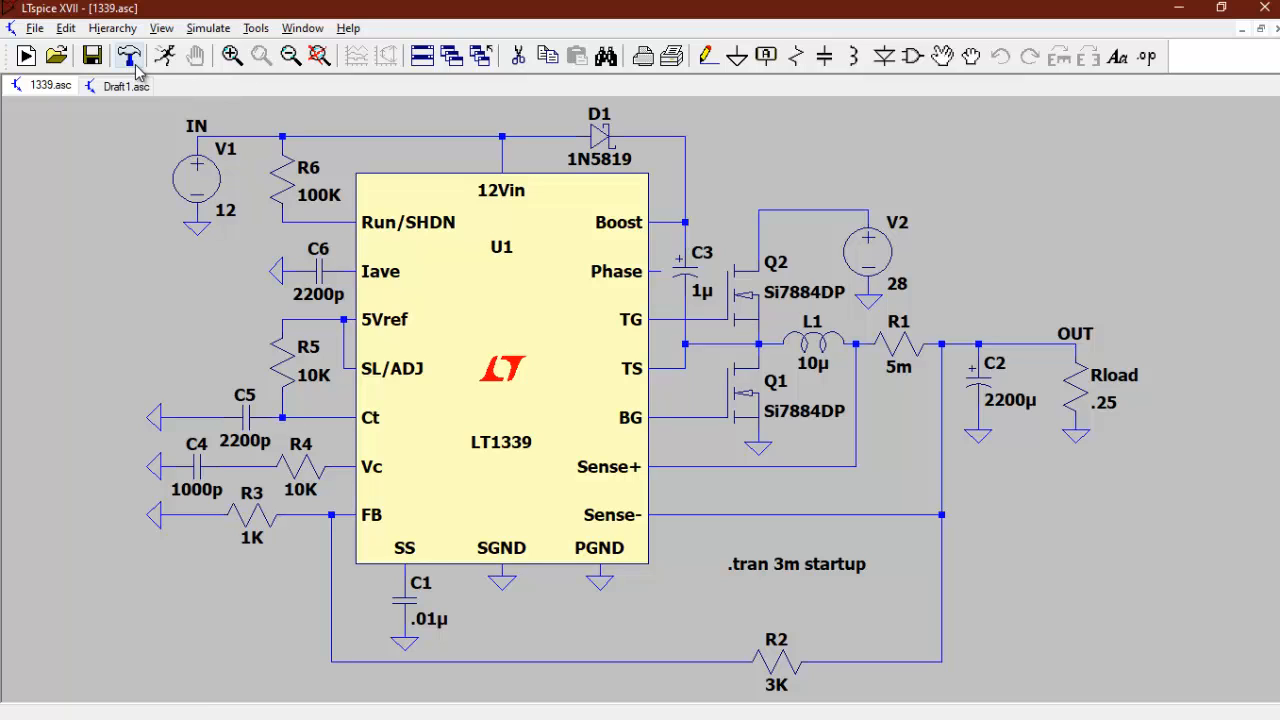
Run the simulation of the 1339 circuit and close the Draft1.asc schematic without saving it
{"action": "left_click", "coordinate": [170, 64]}
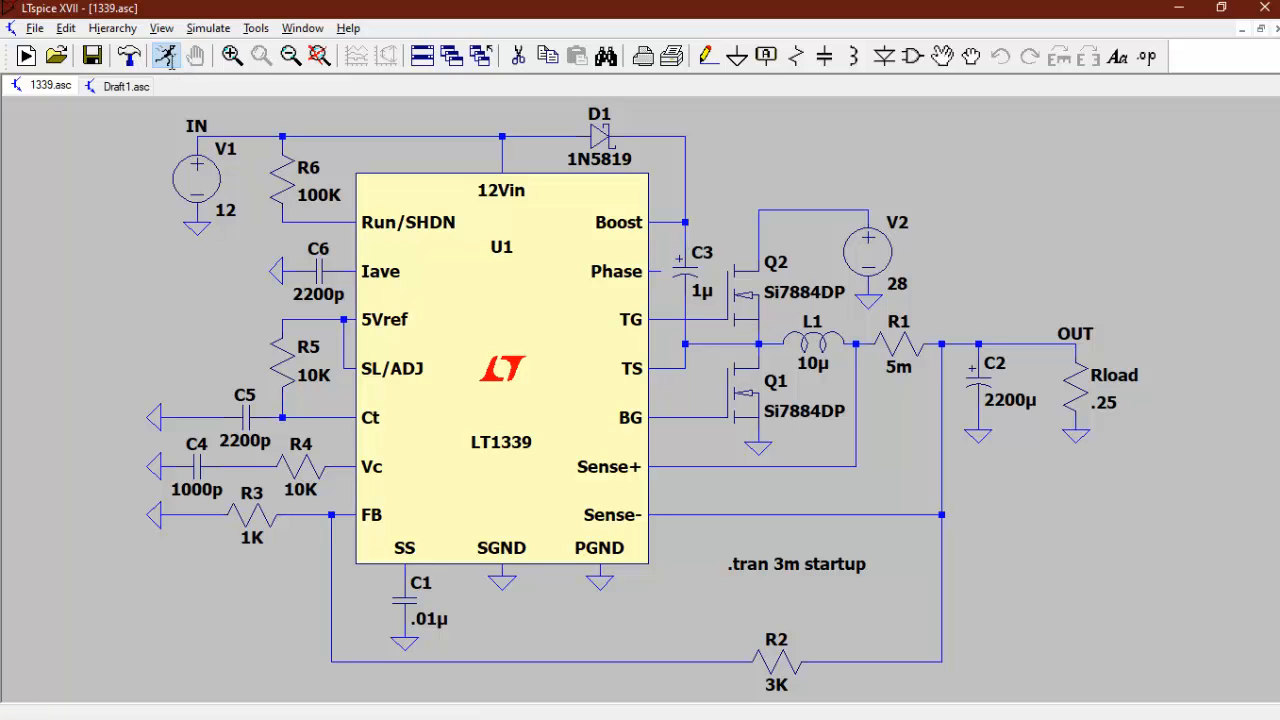
{"action": "left_click", "coordinate": [170, 64]}
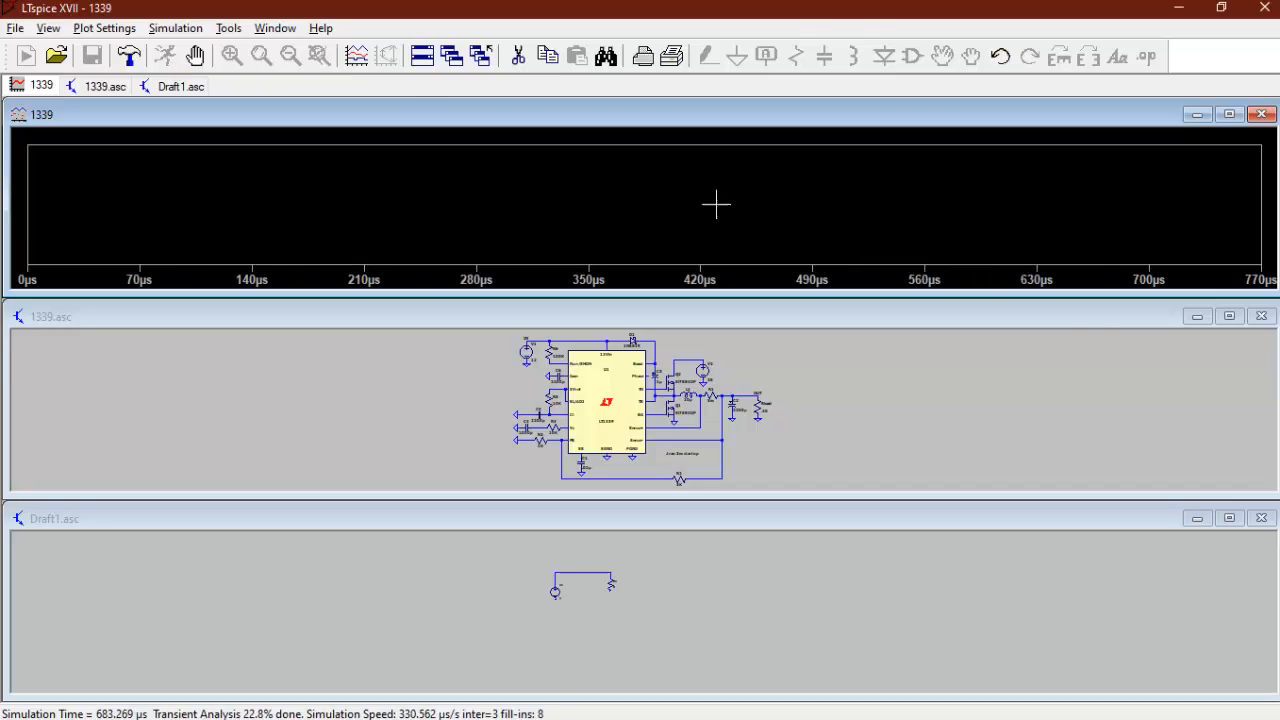
{"action": "left_click", "coordinate": [1262, 518]}
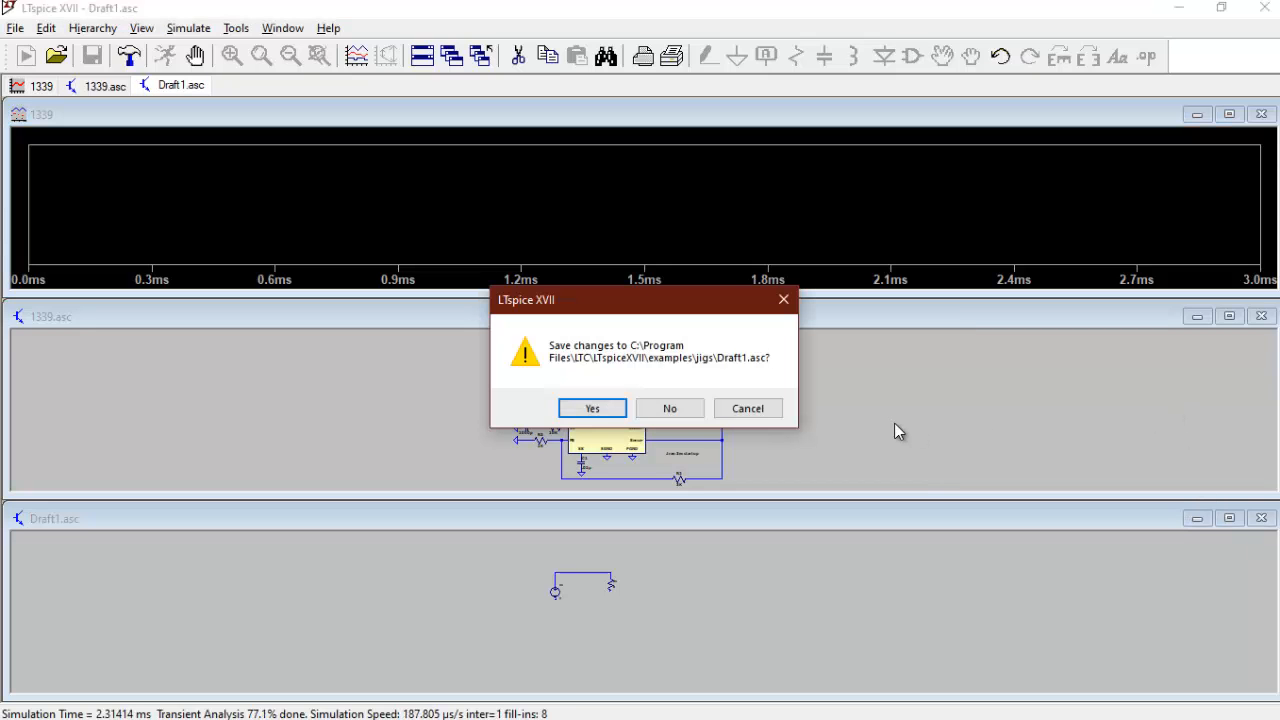
{"action": "left_click", "coordinate": [669, 408]}
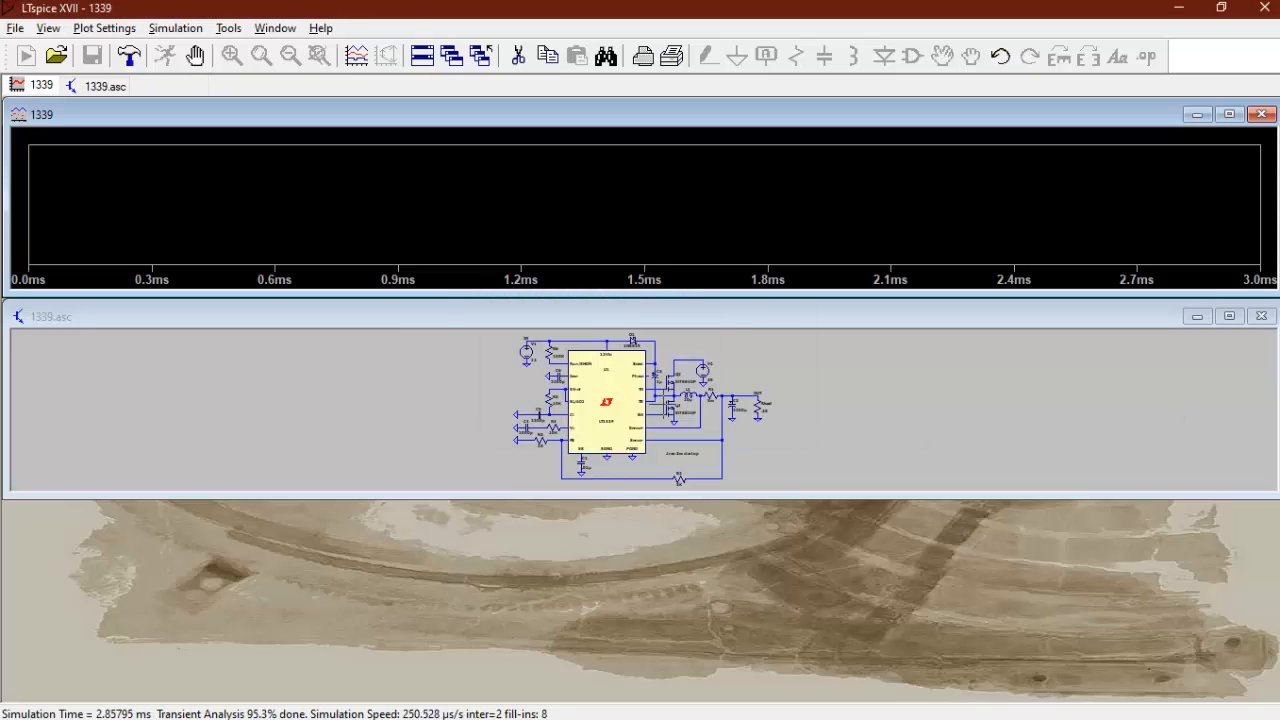
Move the 1339.asc schematic window lower and enlarge both the waveform and schematic windows so they fill the workspace
{"action": "left_click", "coordinate": [1233, 302]}
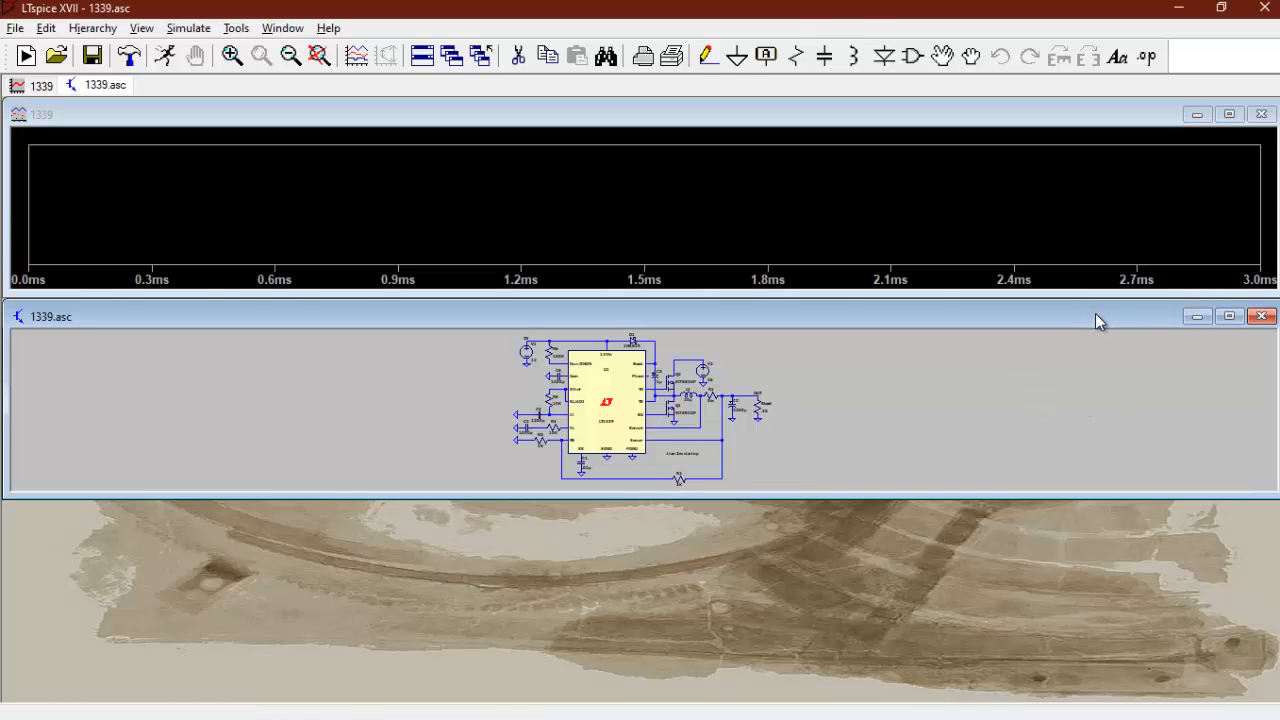
{"action": "left_click_drag", "start_coordinate": [1095, 313], "coordinate": [1102, 459]}
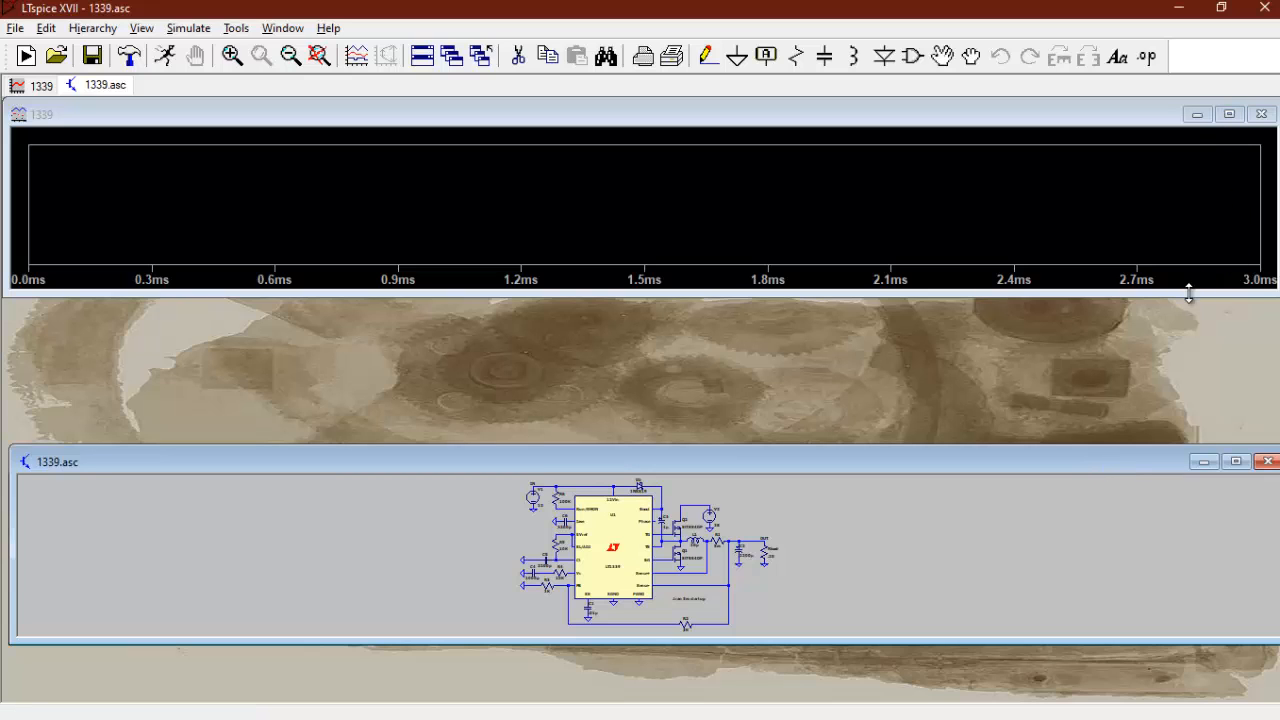
{"action": "left_click_drag", "start_coordinate": [1190, 288], "coordinate": [1190, 436]}
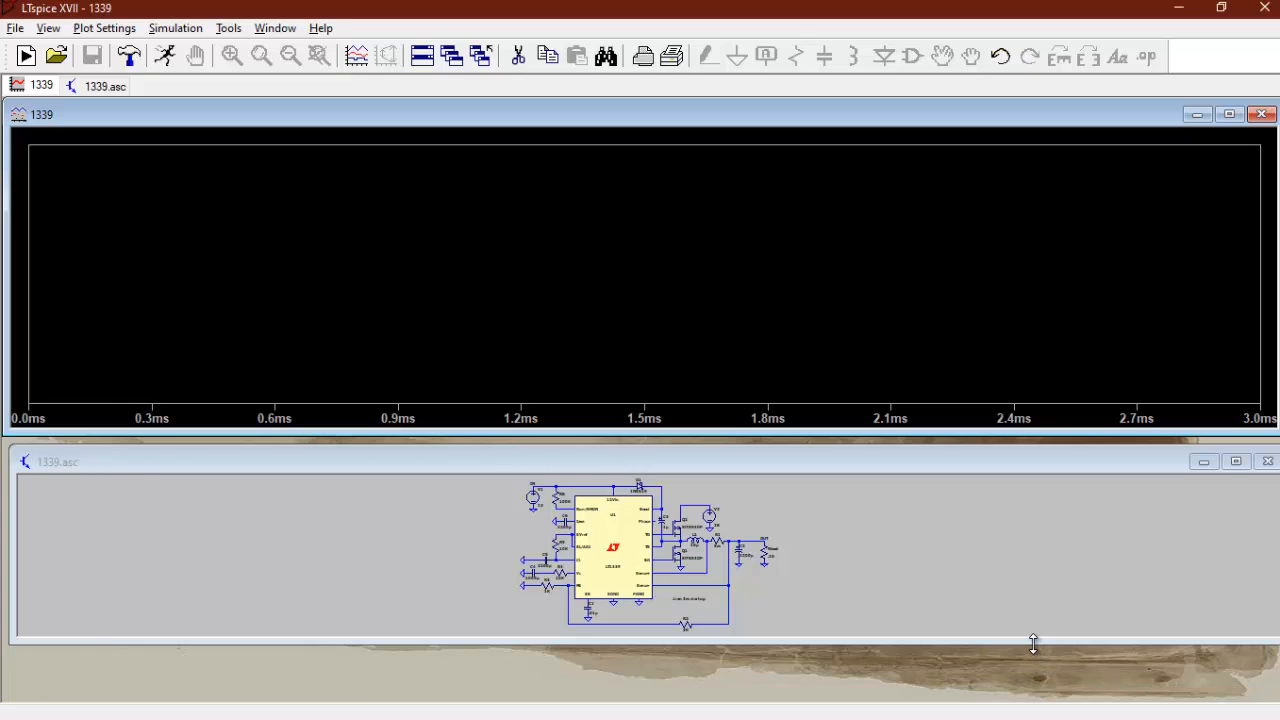
{"action": "left_click_drag", "start_coordinate": [1035, 640], "coordinate": [1036, 701]}
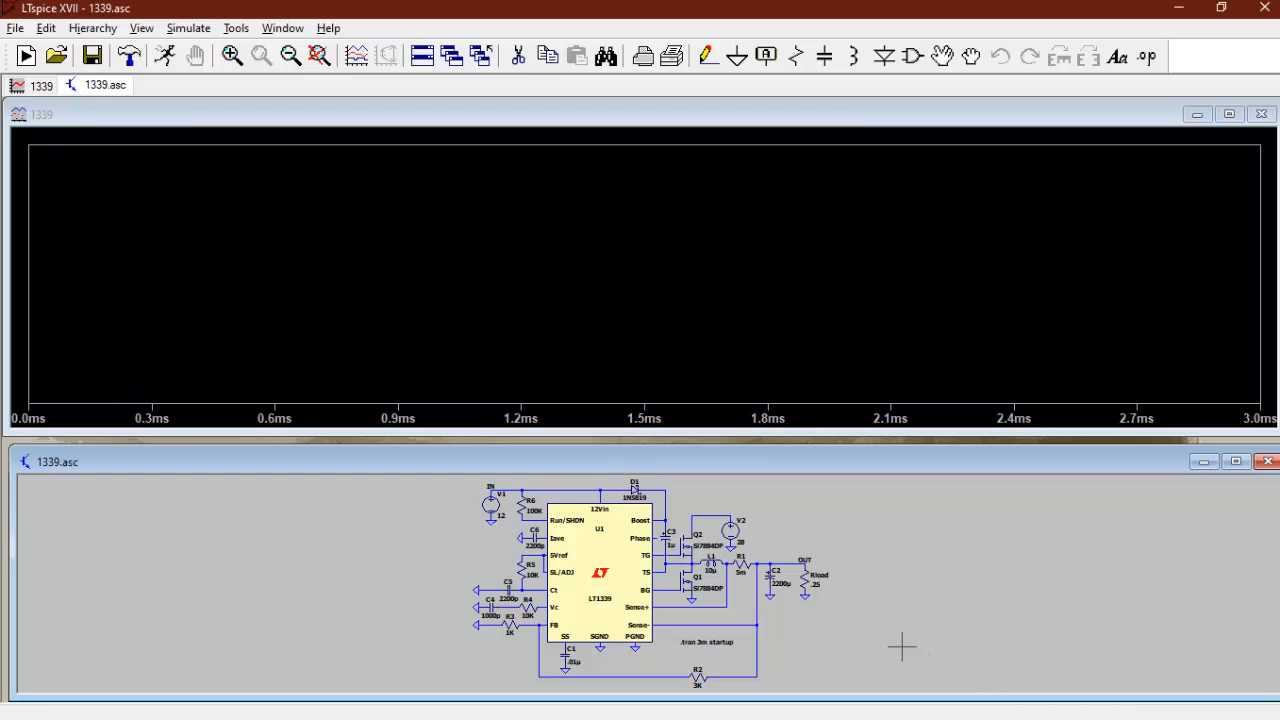
Plot the OUT node voltage and the current through inductor L1, and zoom the waveforms to about 2.34 to 3.0 ms
{"action": "left_click", "coordinate": [807, 561]}
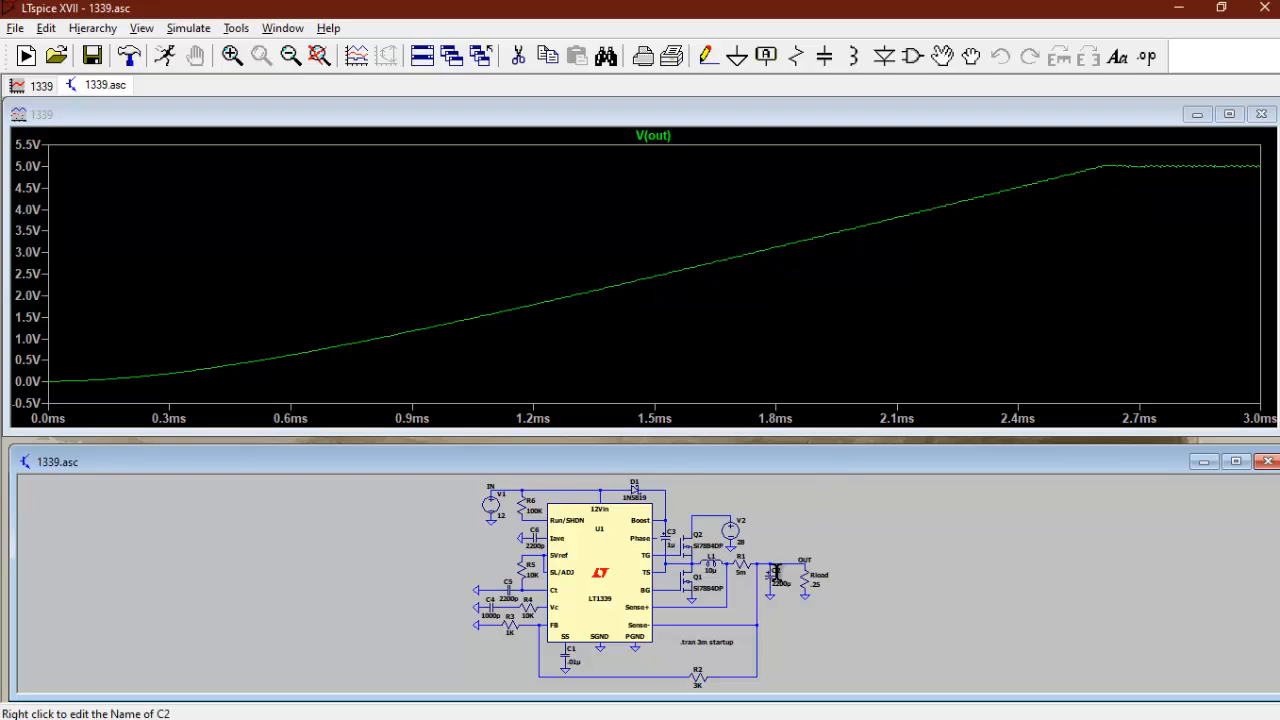
{"action": "left_click", "coordinate": [714, 556]}
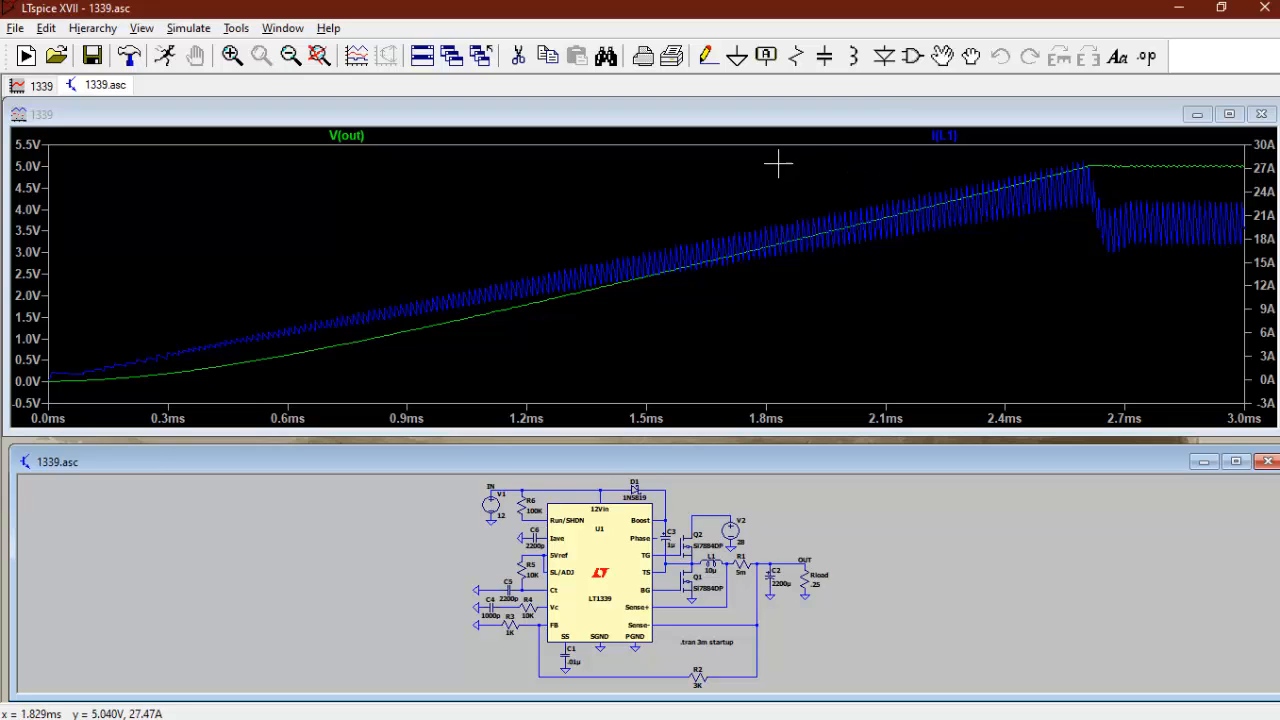
{"action": "left_click_drag", "start_coordinate": [797, 152], "coordinate": [1247, 298]}
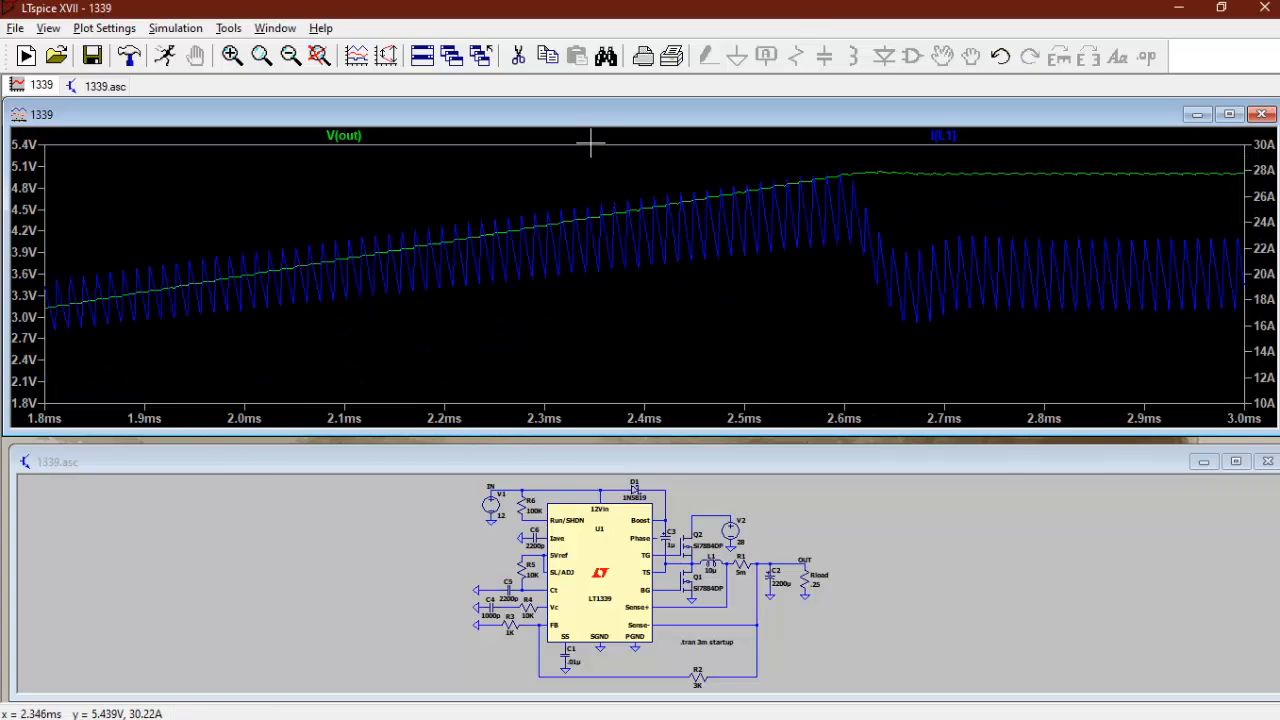
{"action": "left_click_drag", "start_coordinate": [592, 142], "coordinate": [1185, 396]}
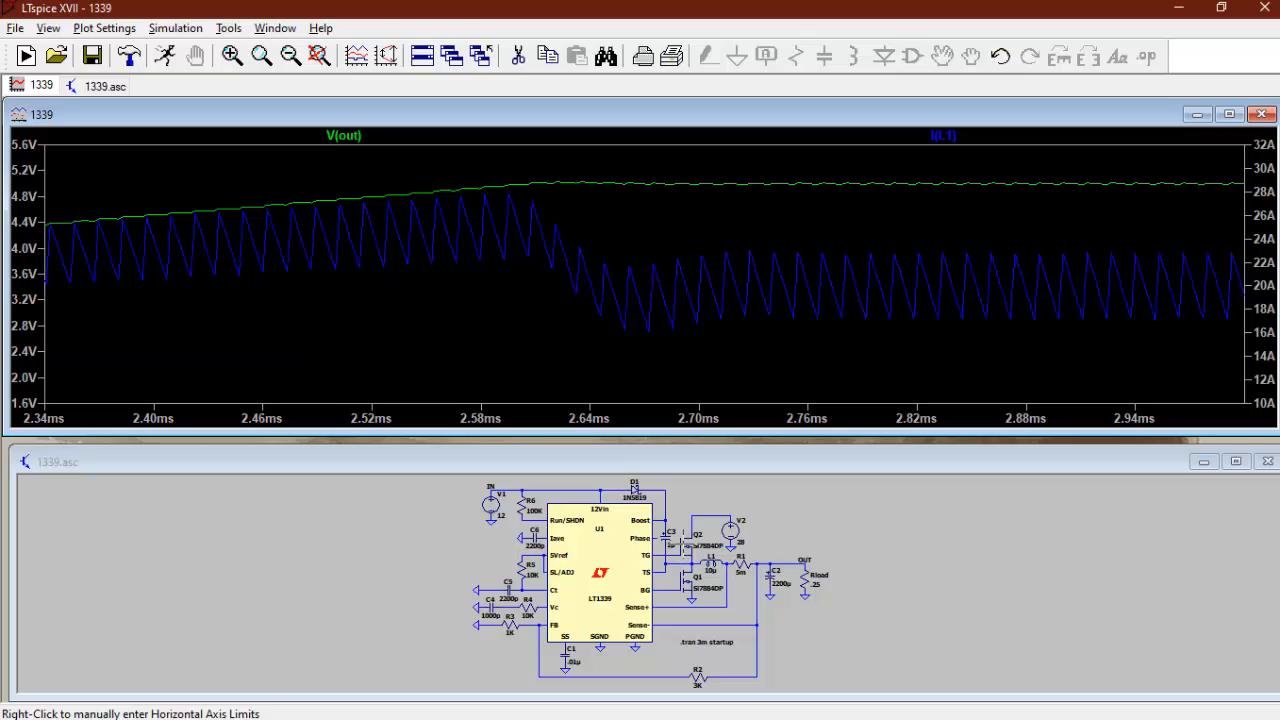
{"action": "left_click", "coordinate": [700, 550]}
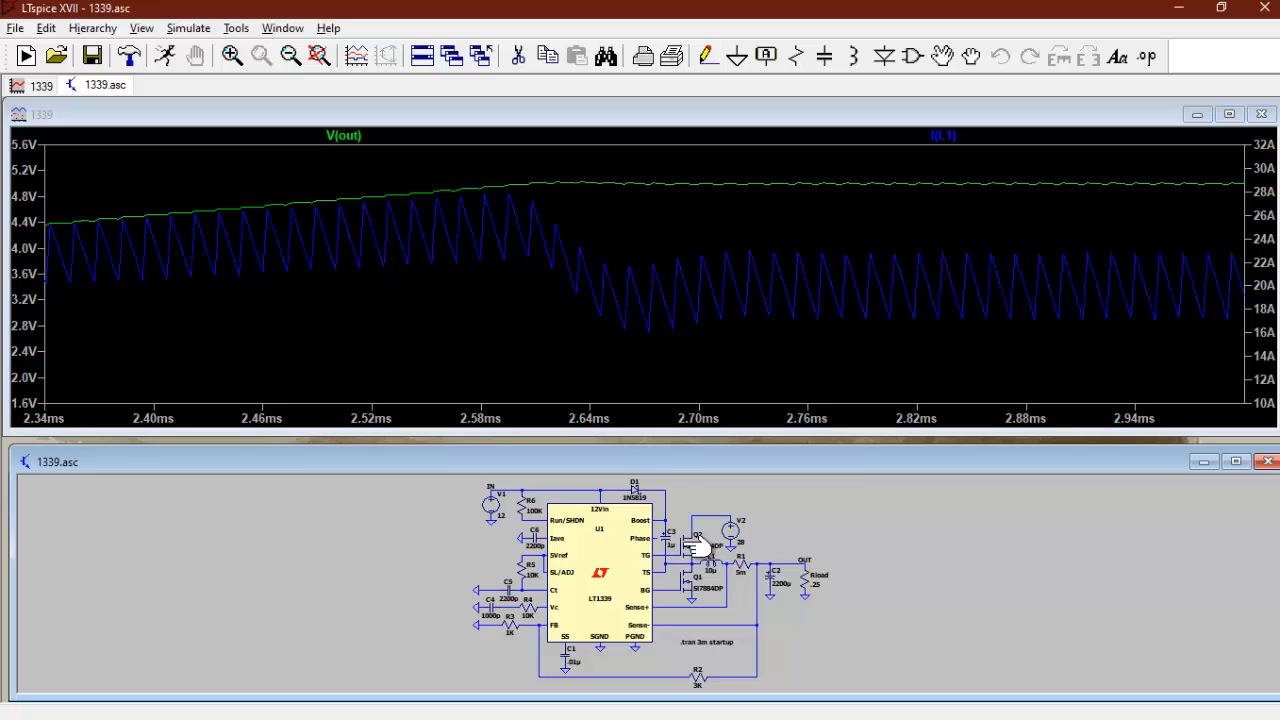
Plot the power dissipation of transistor Q2 and delete the V(out) and I(L1) traces from the waveform plot
{"action": "key", "text": "alt"}
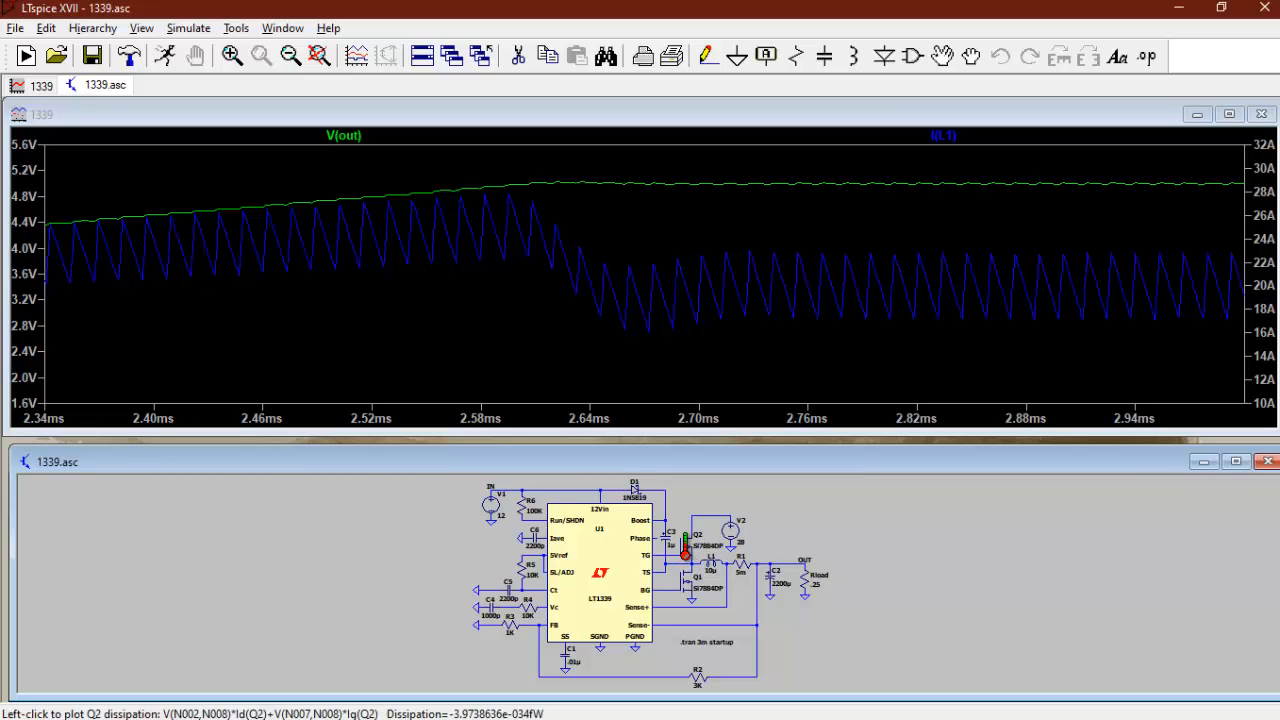
{"action": "left_click", "coordinate": [685, 553], "text": "alt"}
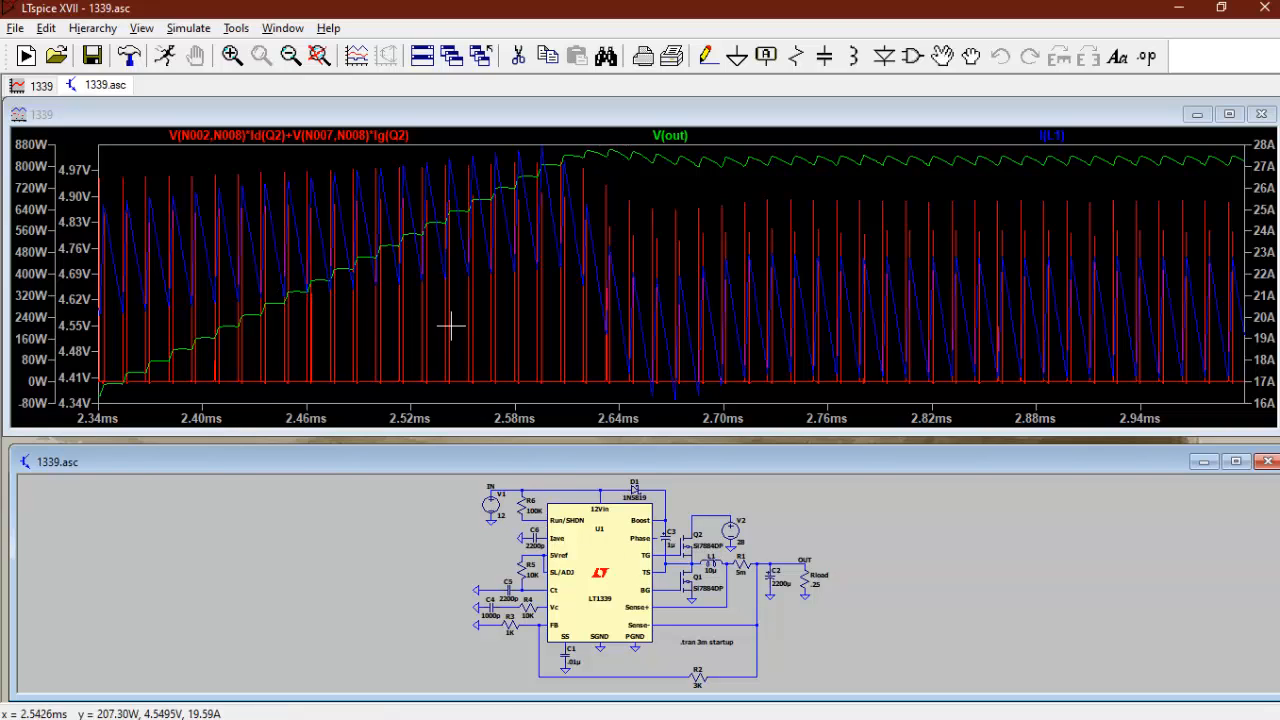
{"action": "right_click", "coordinate": [666, 137]}
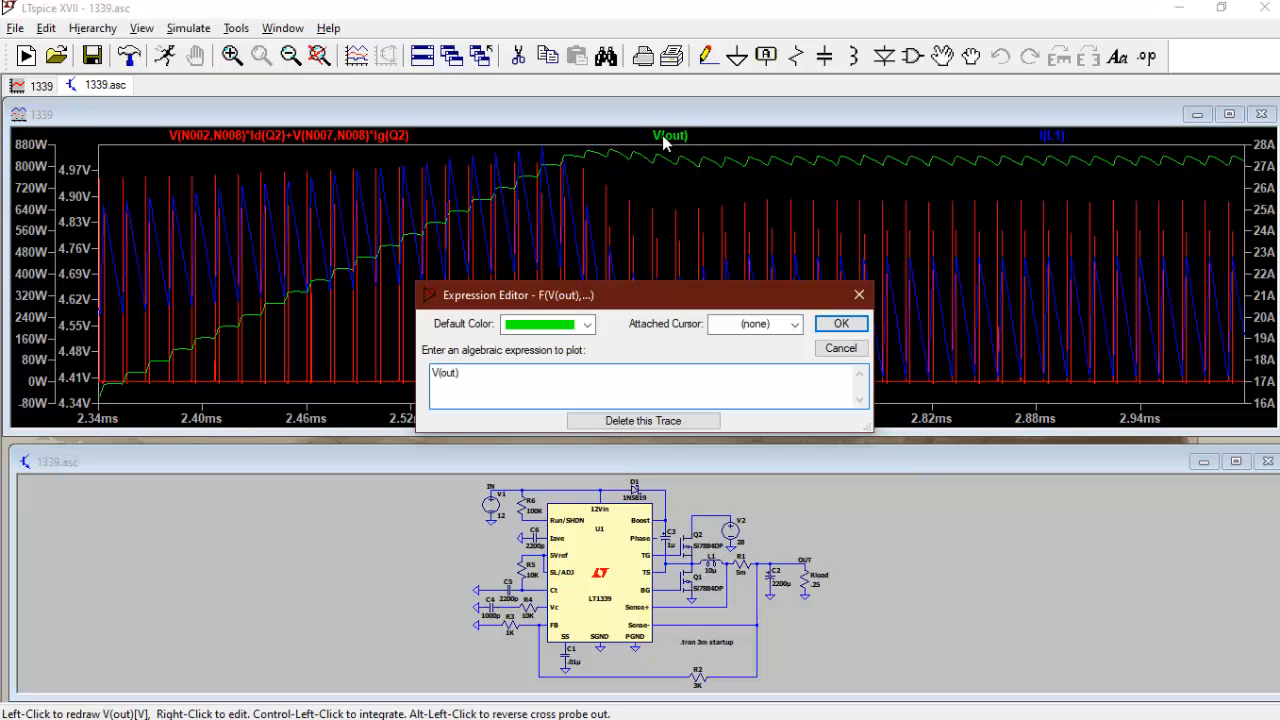
{"action": "left_click", "coordinate": [664, 421]}
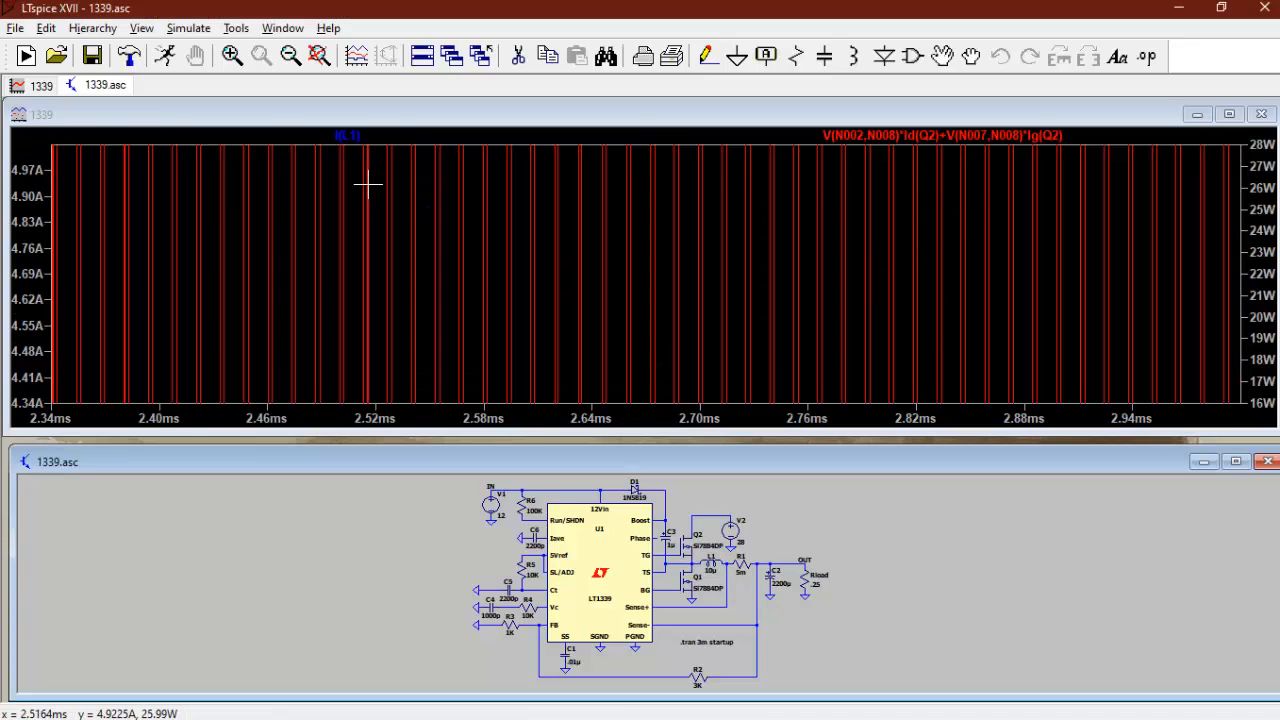
{"action": "right_click", "coordinate": [346, 137]}
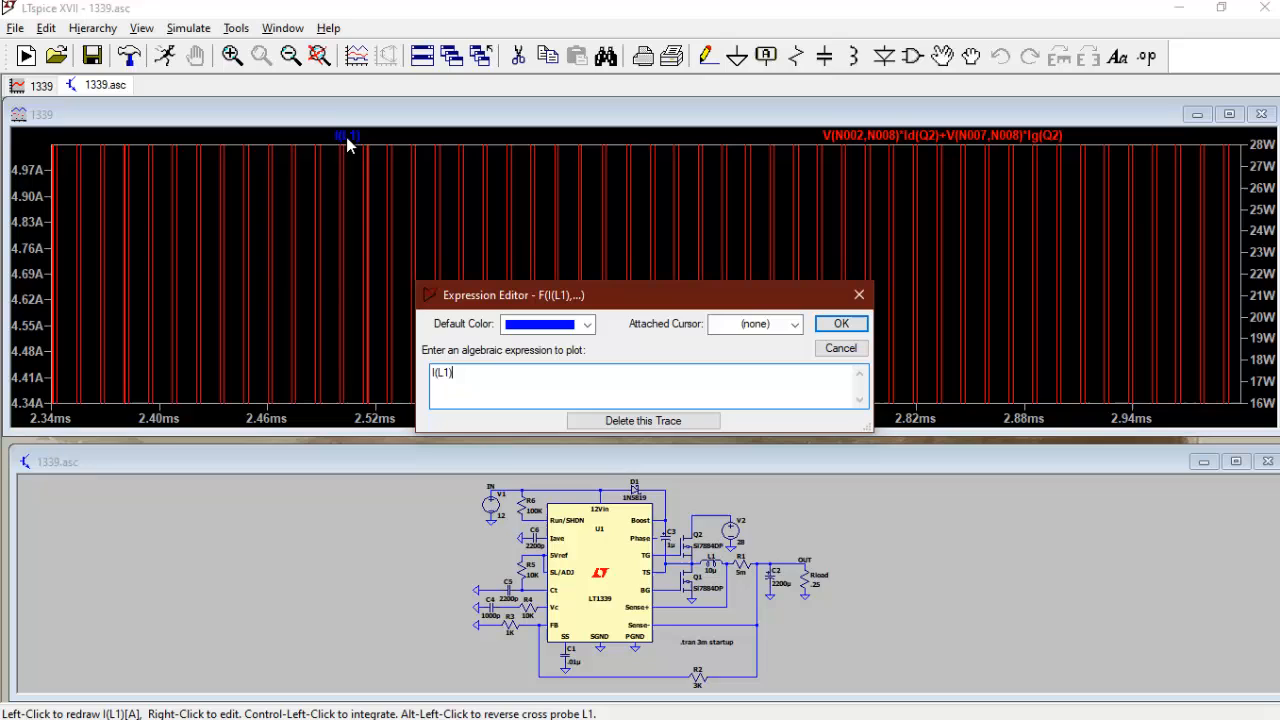
{"action": "left_click", "coordinate": [643, 421]}
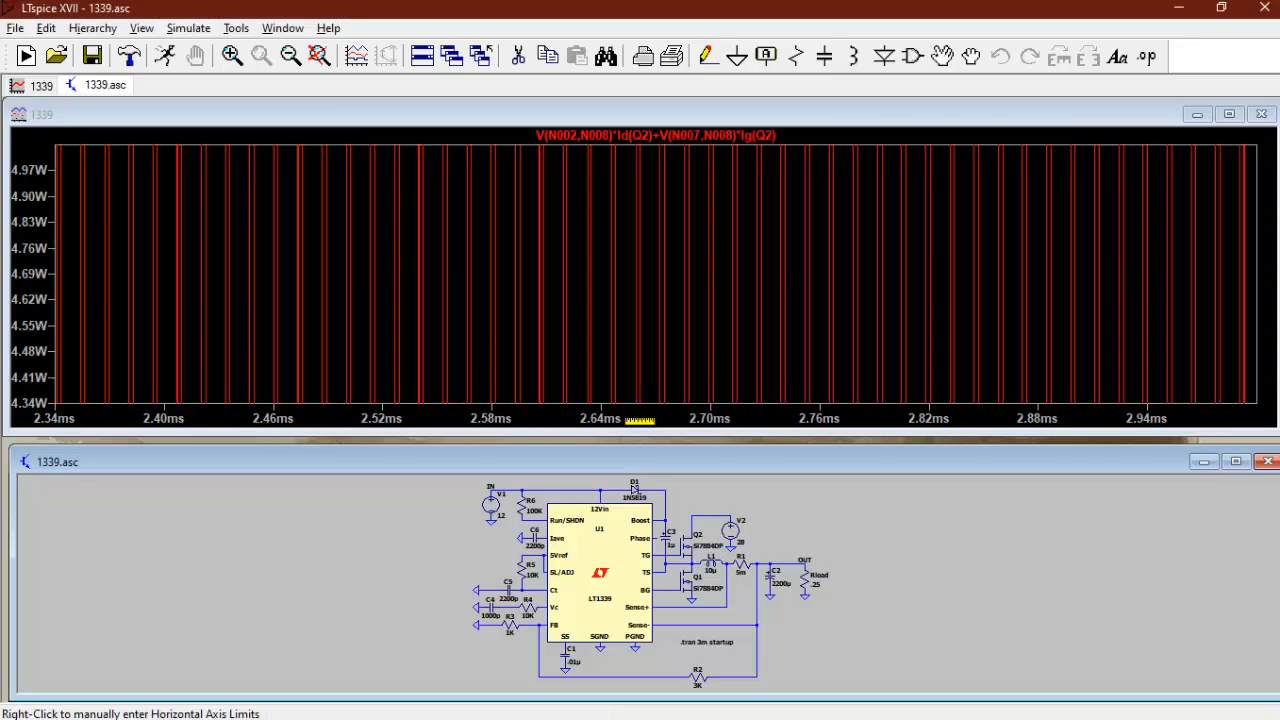